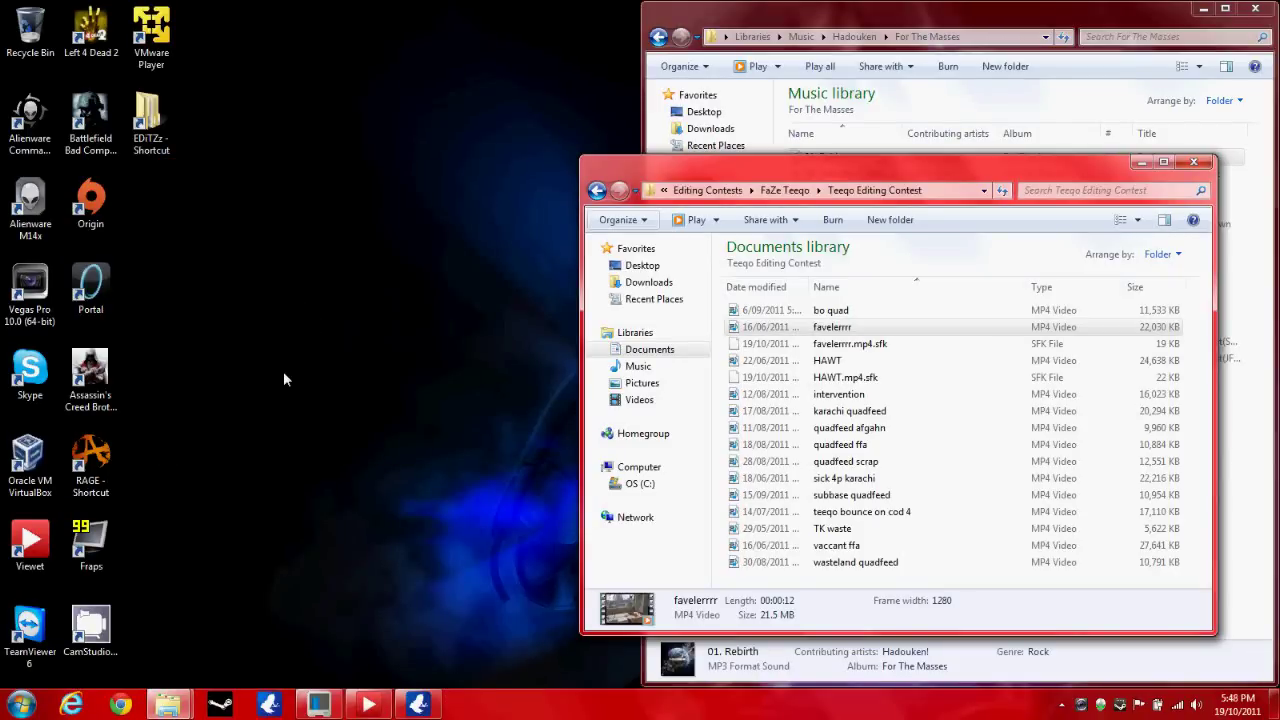
- Launch Vegas Pro 10.0 from its desktop shortcut
{"action": "left_click", "coordinate": [18, 310]}
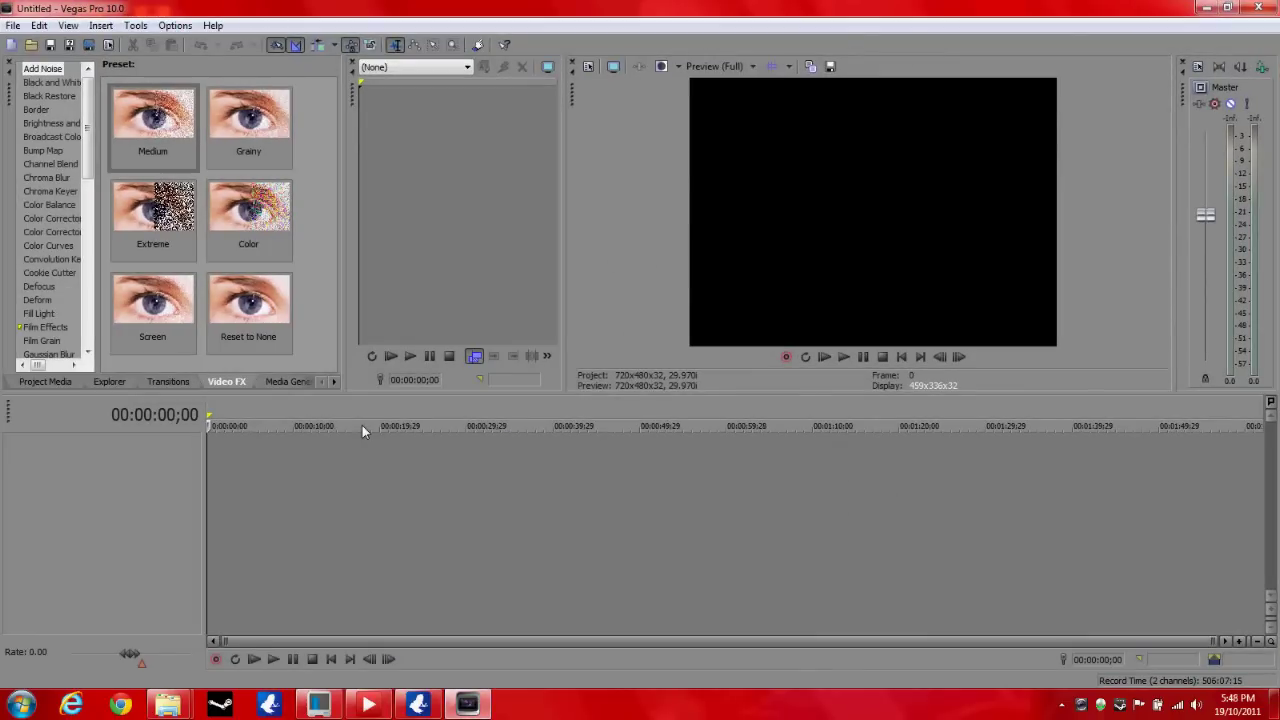
- Insert a new empty video track into the untitled project's timeline
{"action": "right_click", "coordinate": [289, 479]}
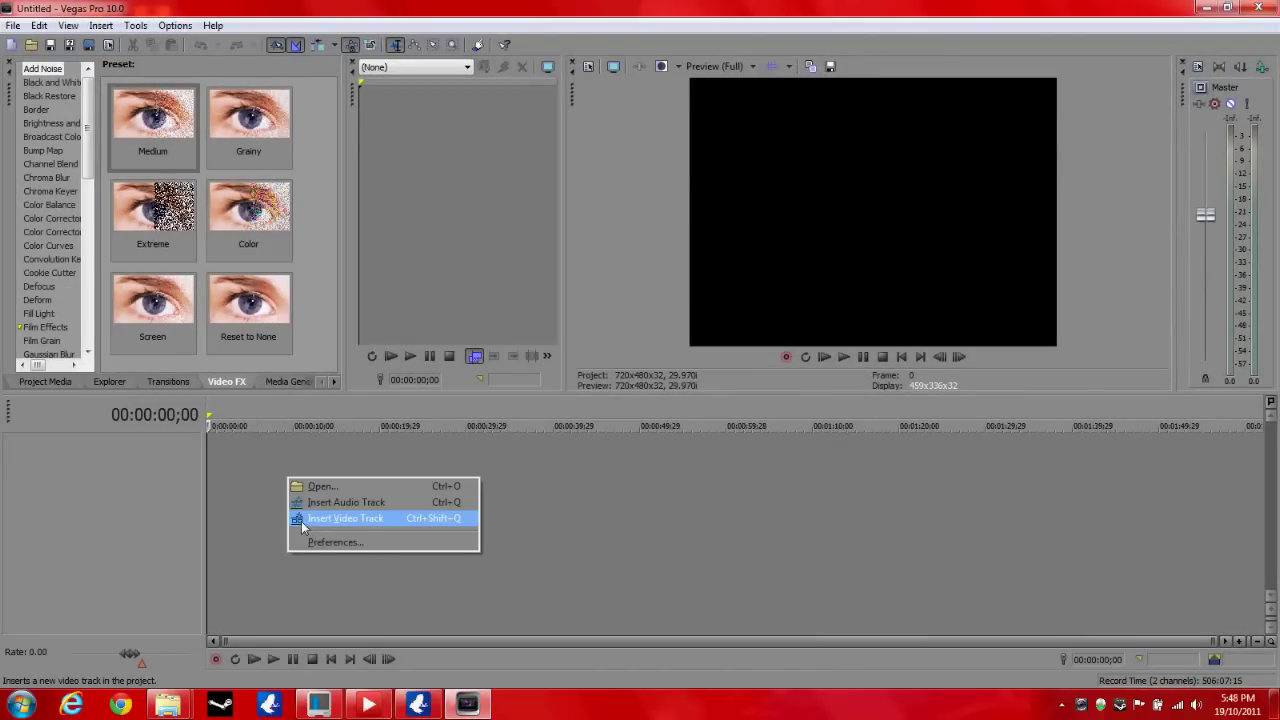
{"action": "left_click", "coordinate": [305, 519]}
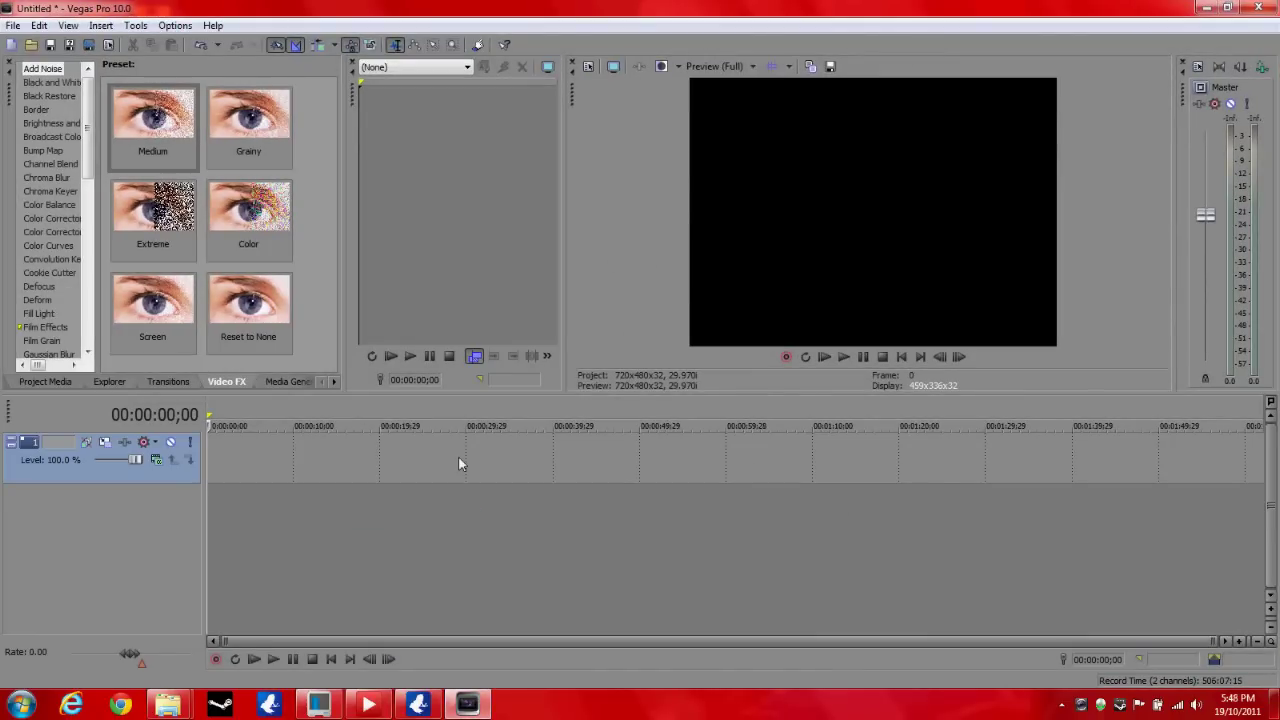
{"action": "right_click", "coordinate": [288, 461]}
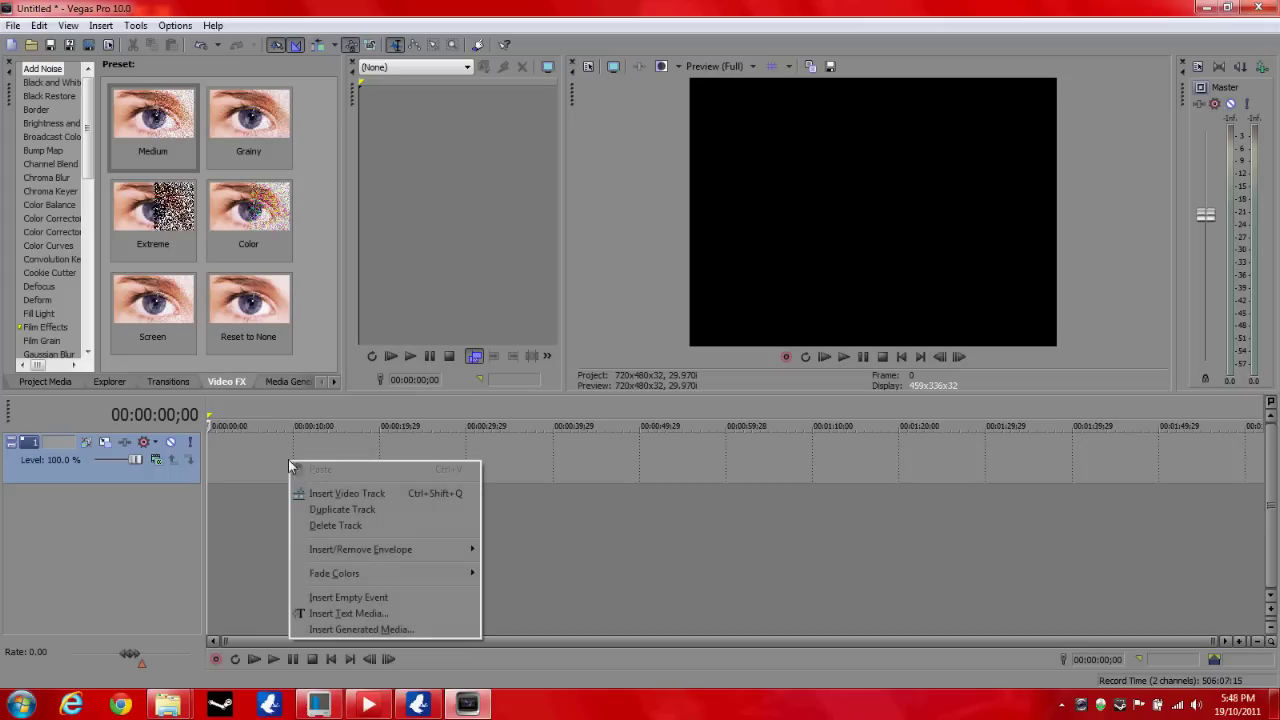
{"action": "left_click", "coordinate": [277, 520]}
{"action": "right_click", "coordinate": [238, 462]}
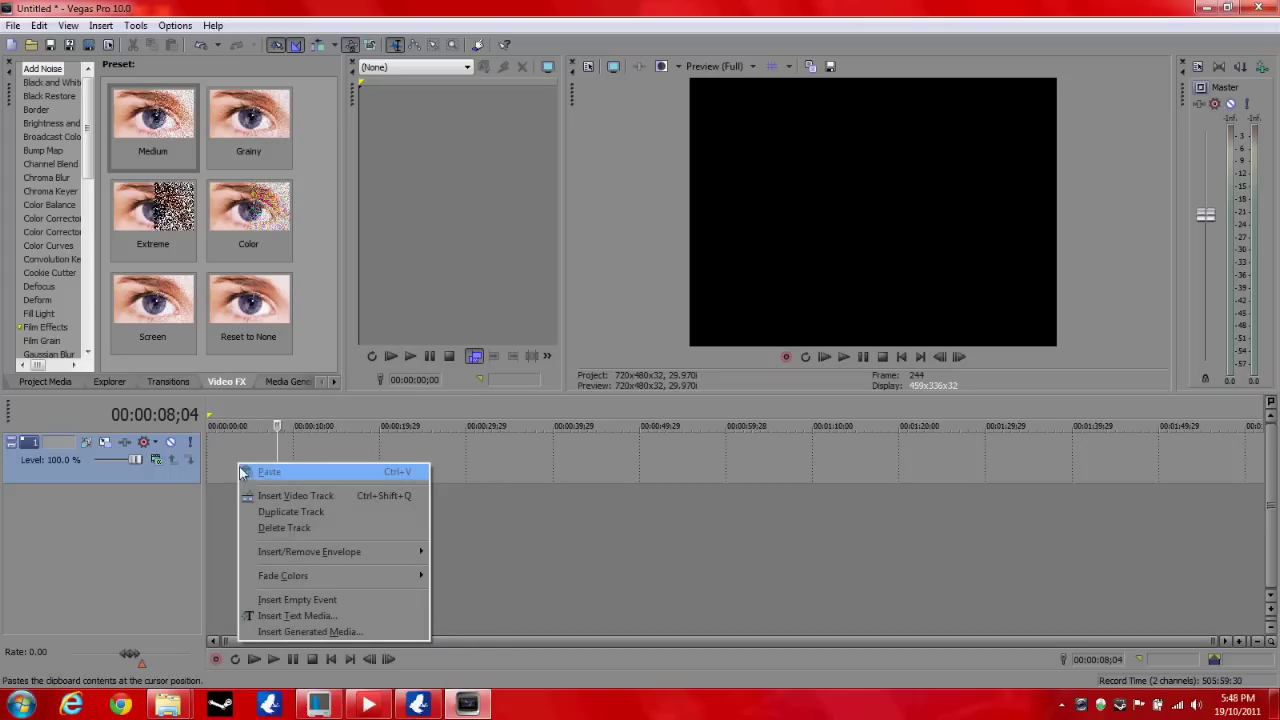
- Insert a Sony Text event and replace the sample text with the user's handle
{"action": "left_click", "coordinate": [283, 620]}
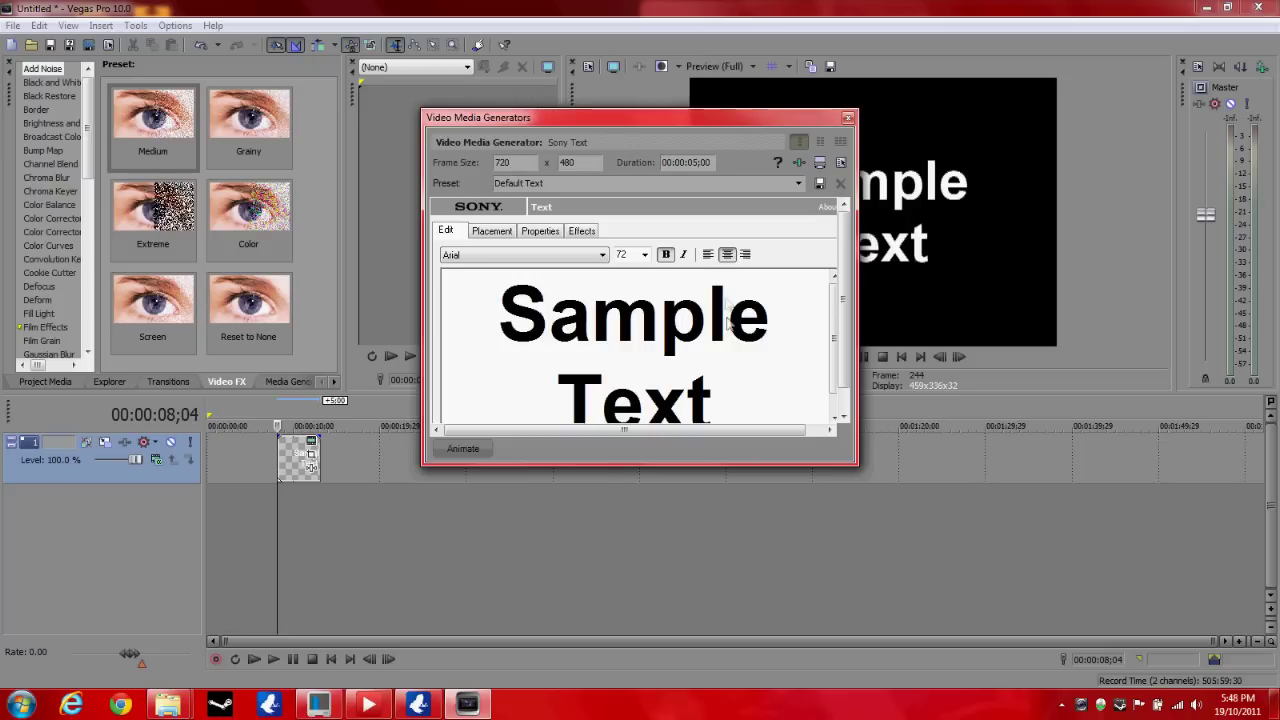
{"action": "double_click", "coordinate": [717, 398]}
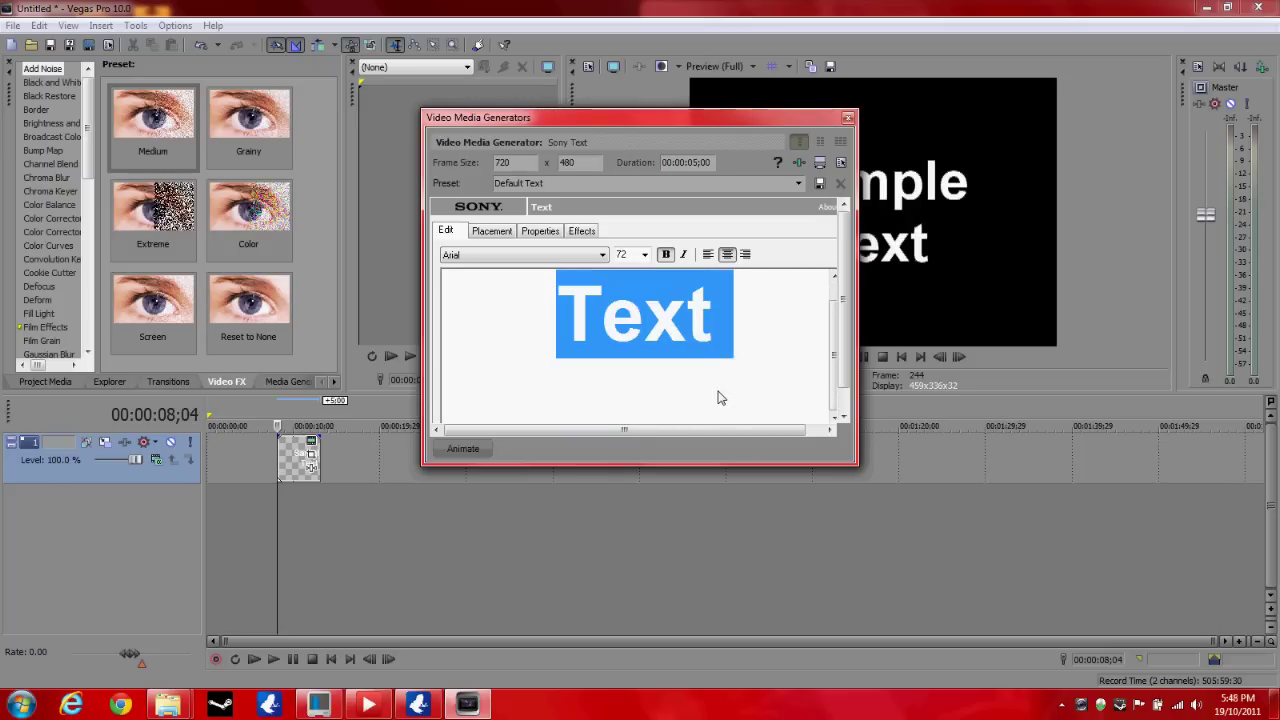
{"action": "key", "text": "Delete"}
{"action": "type", "text": "xS"}
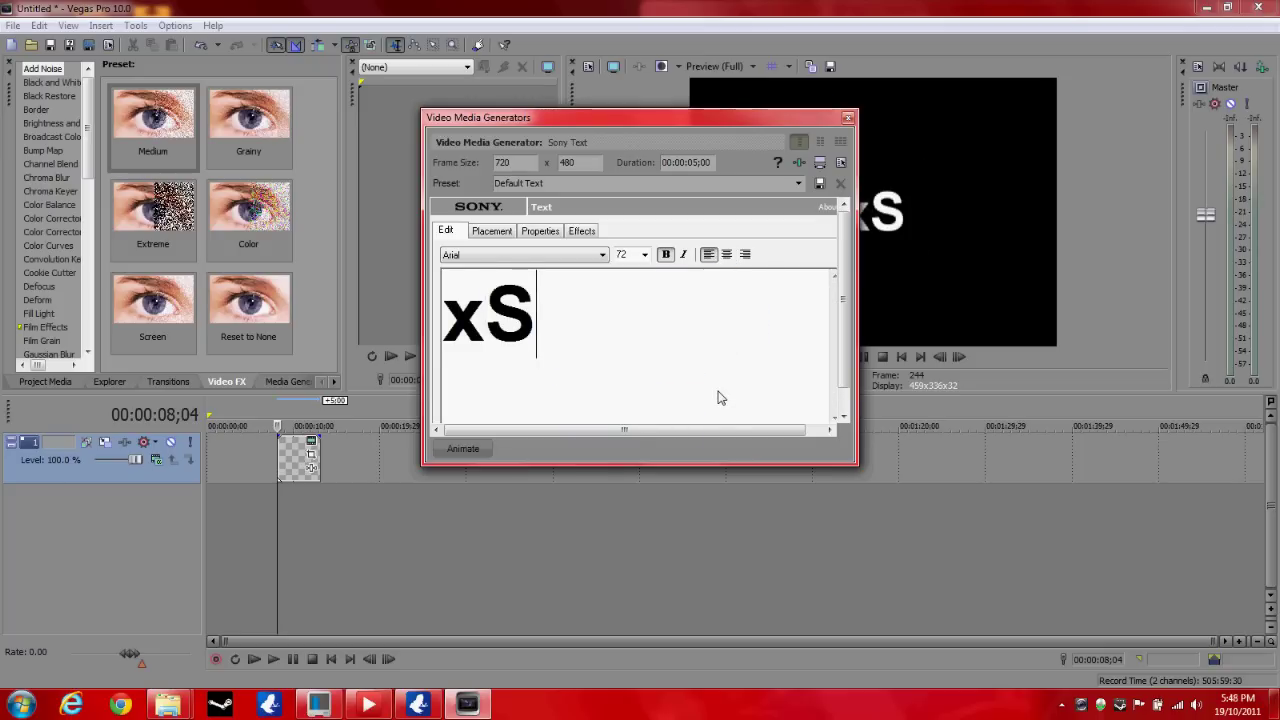
{"action": "type", "text": "h0c"}
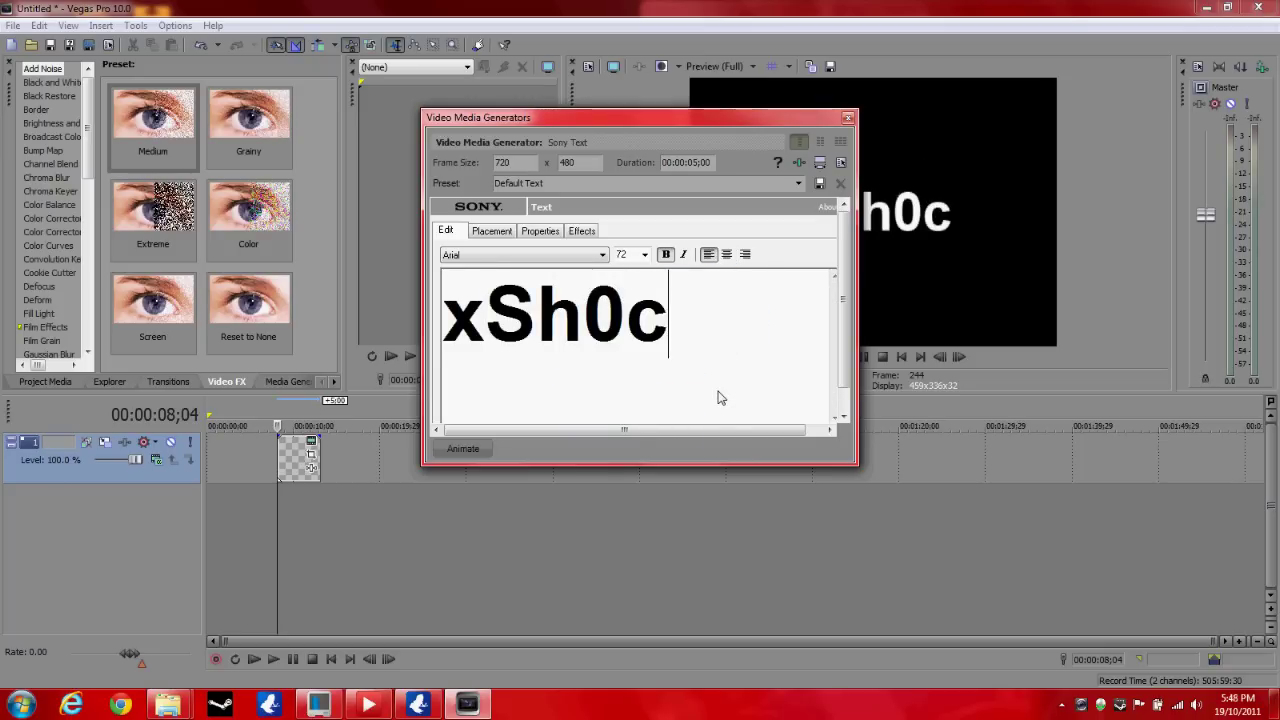
{"action": "type", "text": "K"}
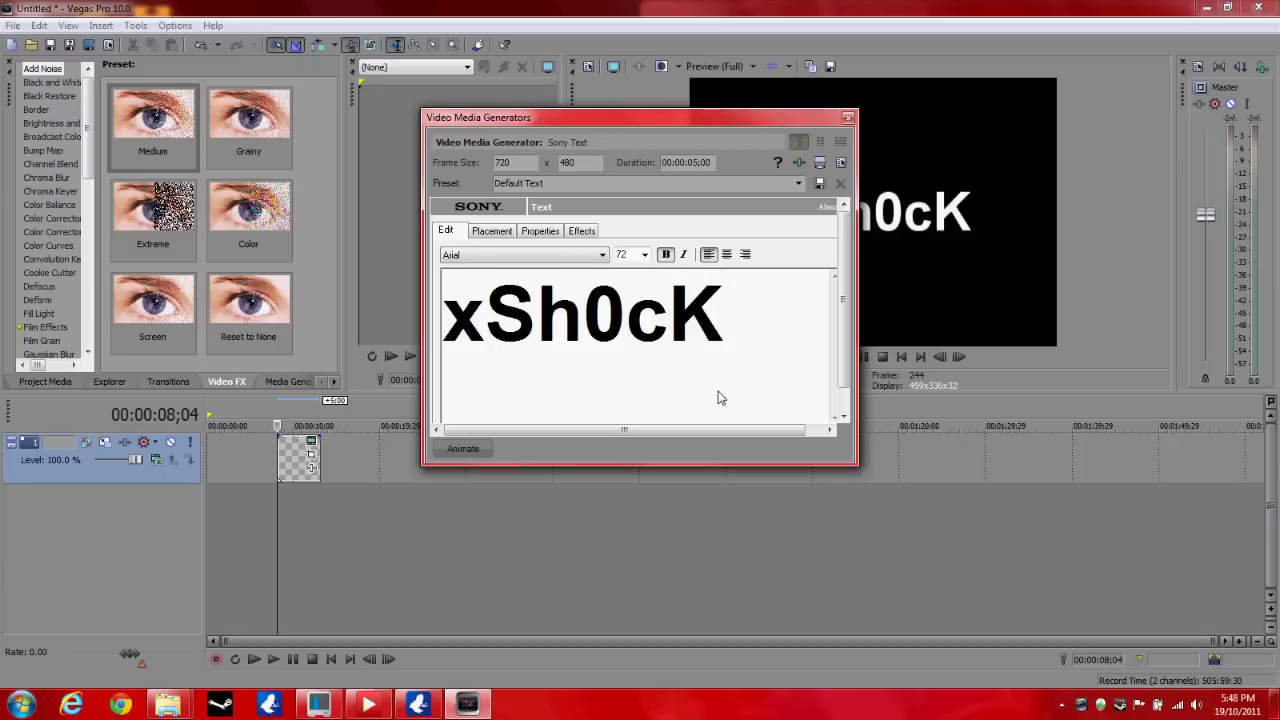
{"action": "type", "text": "Zz96"}
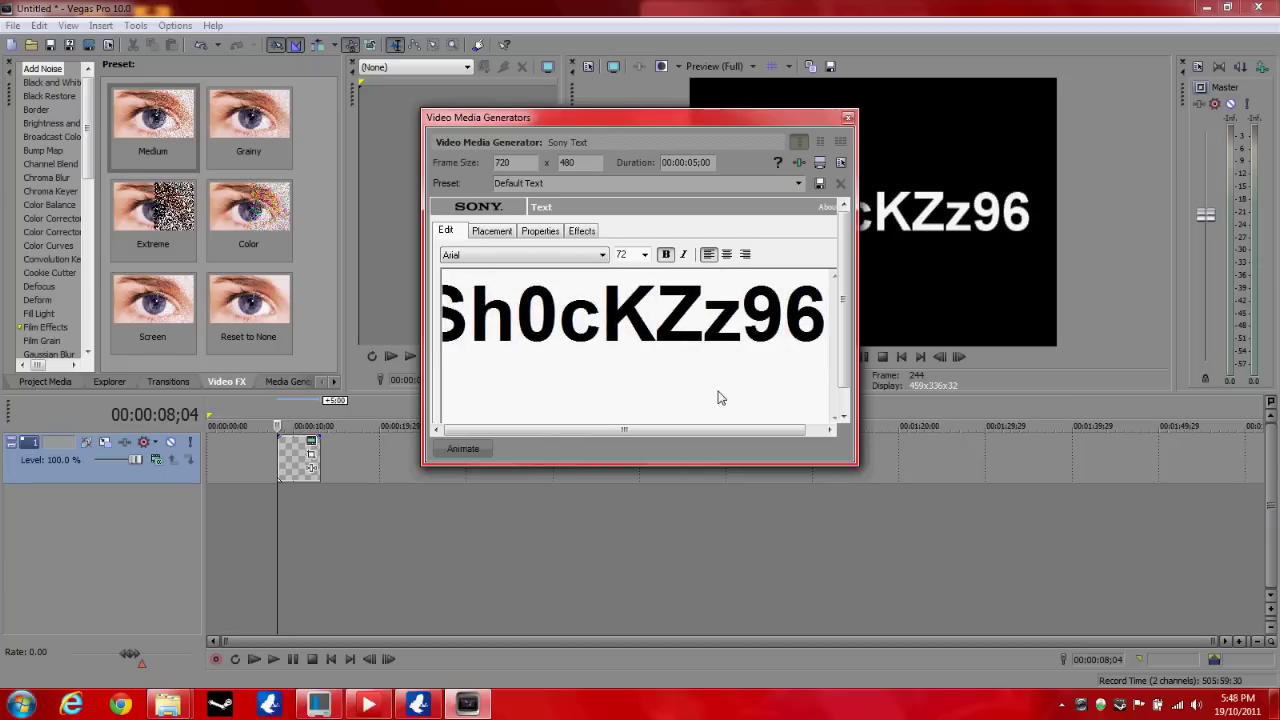
- Set the whole title's font to CordiaUPC at size 72
{"action": "key", "text": "ctrl+a"}
{"action": "left_click", "coordinate": [605, 256]}
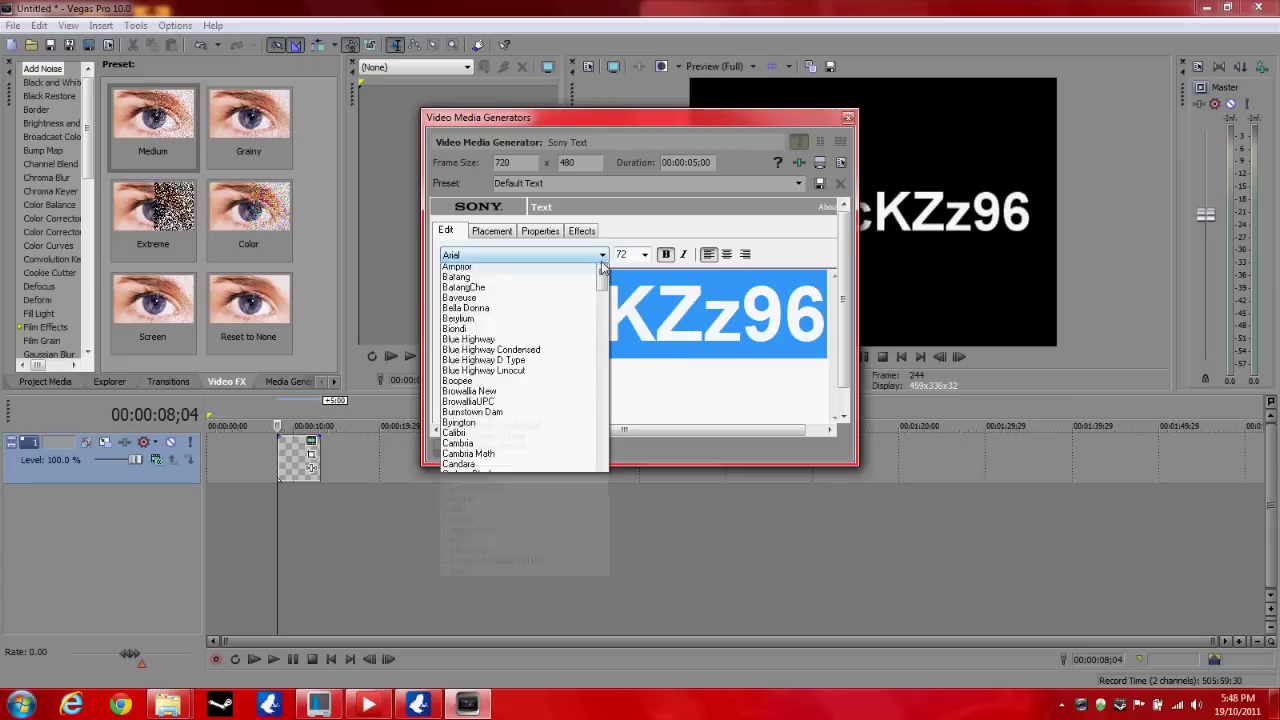
{"action": "left_click", "coordinate": [524, 477]}
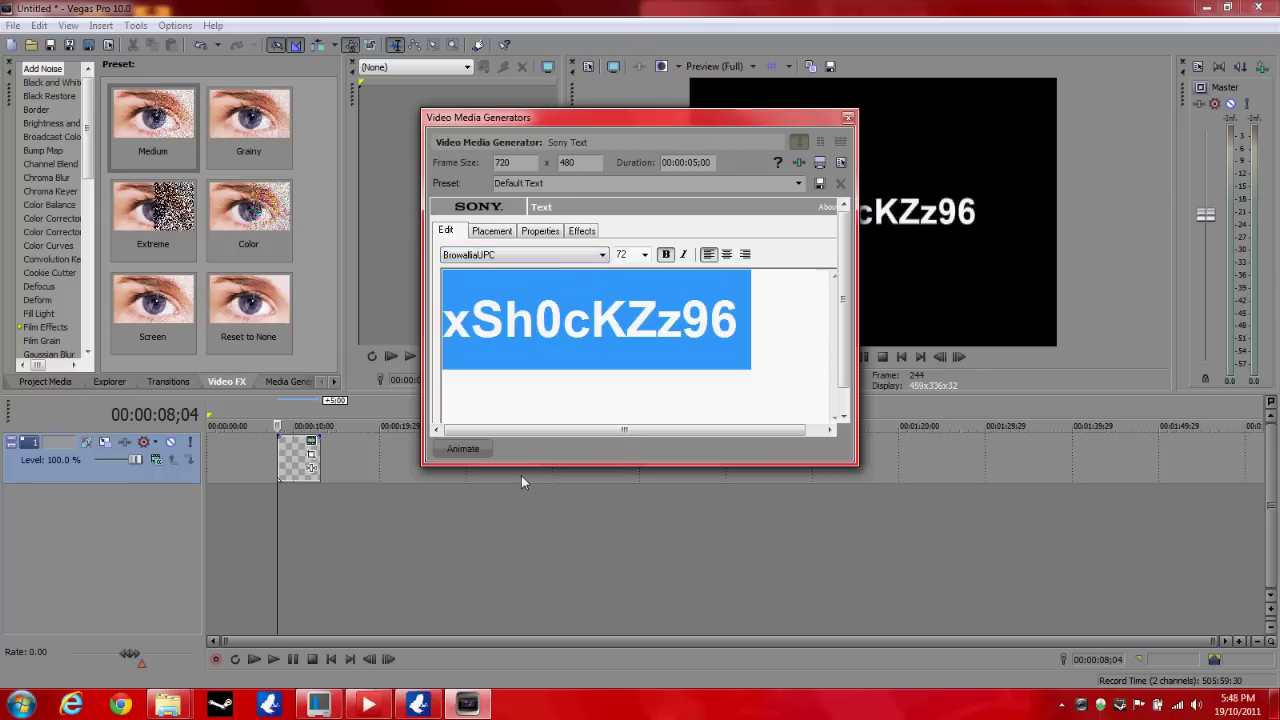
{"action": "left_click", "coordinate": [600, 256]}
{"action": "left_click", "coordinate": [540, 430]}
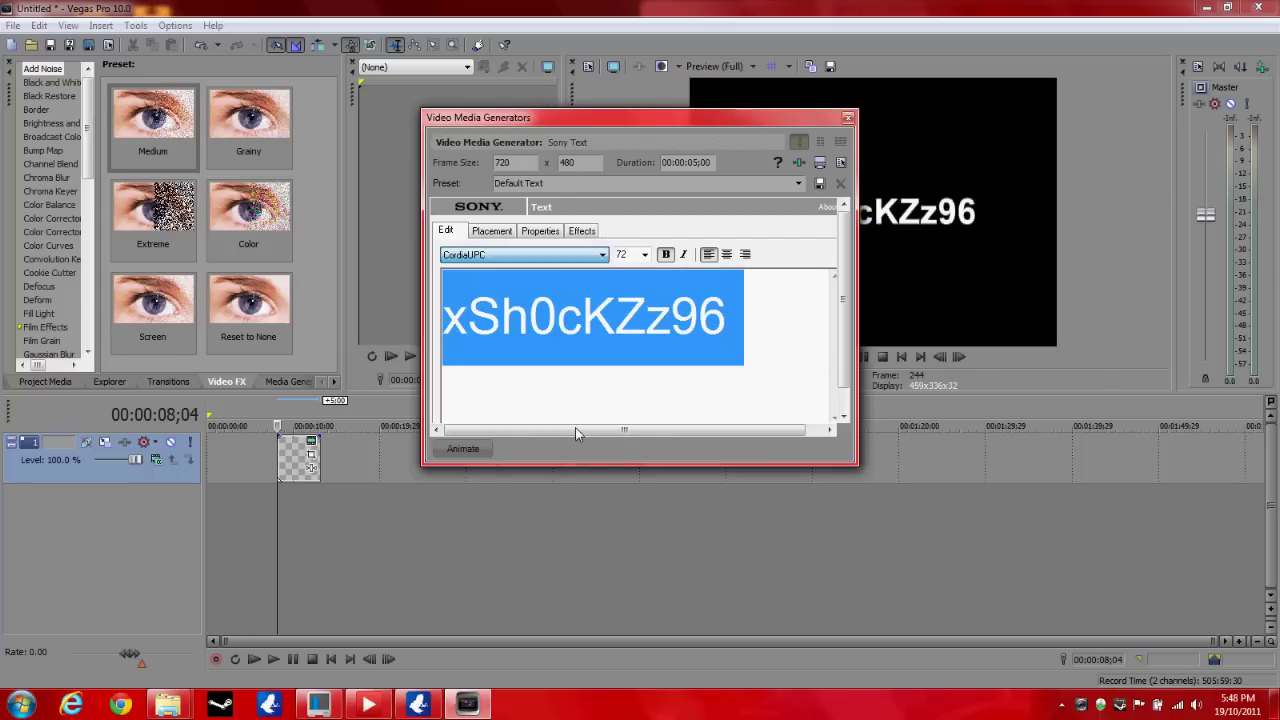
{"action": "left_click", "coordinate": [644, 255]}
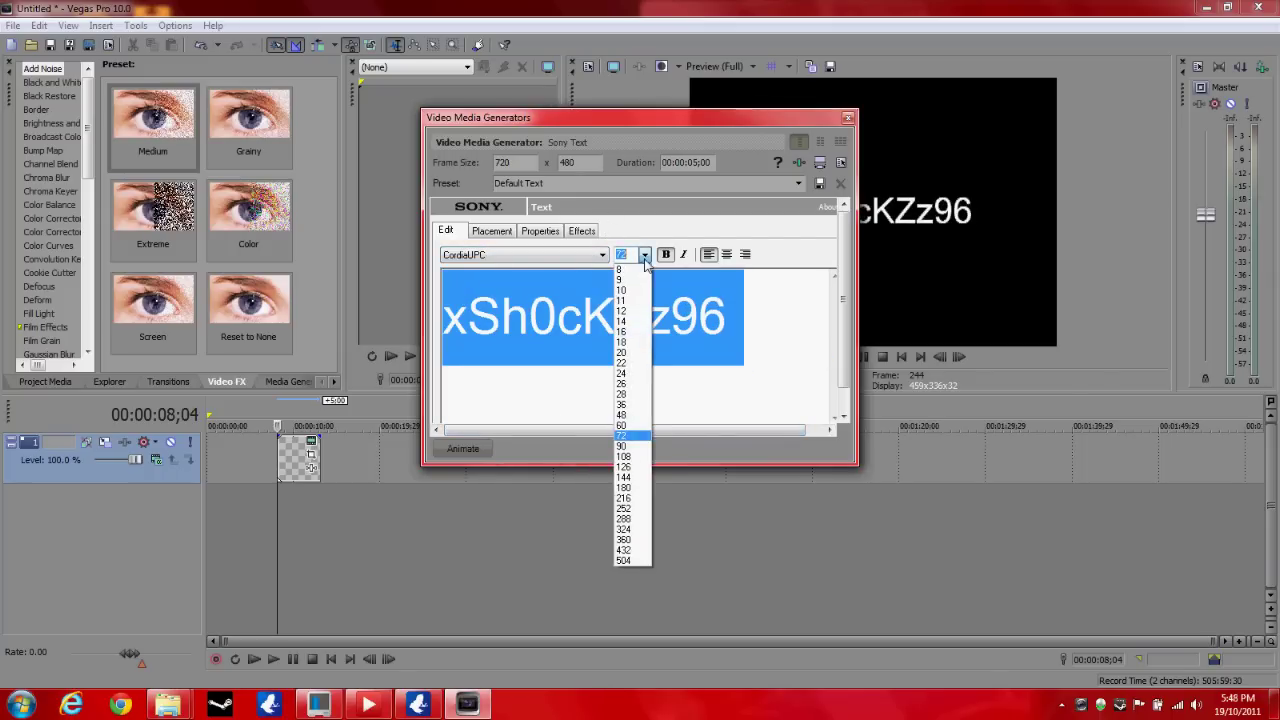
{"action": "left_click", "coordinate": [631, 396]}
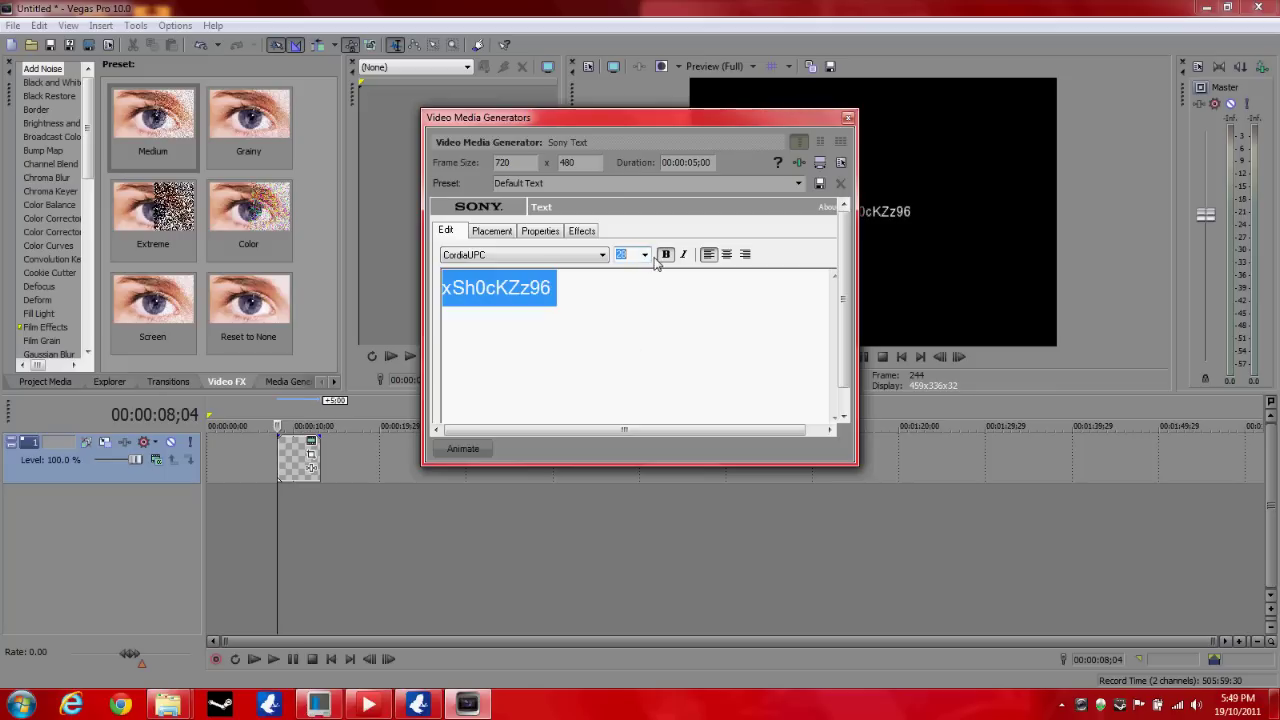
{"action": "scroll", "coordinate": [648, 262], "scroll_direction": "down", "scroll_amount": 3}
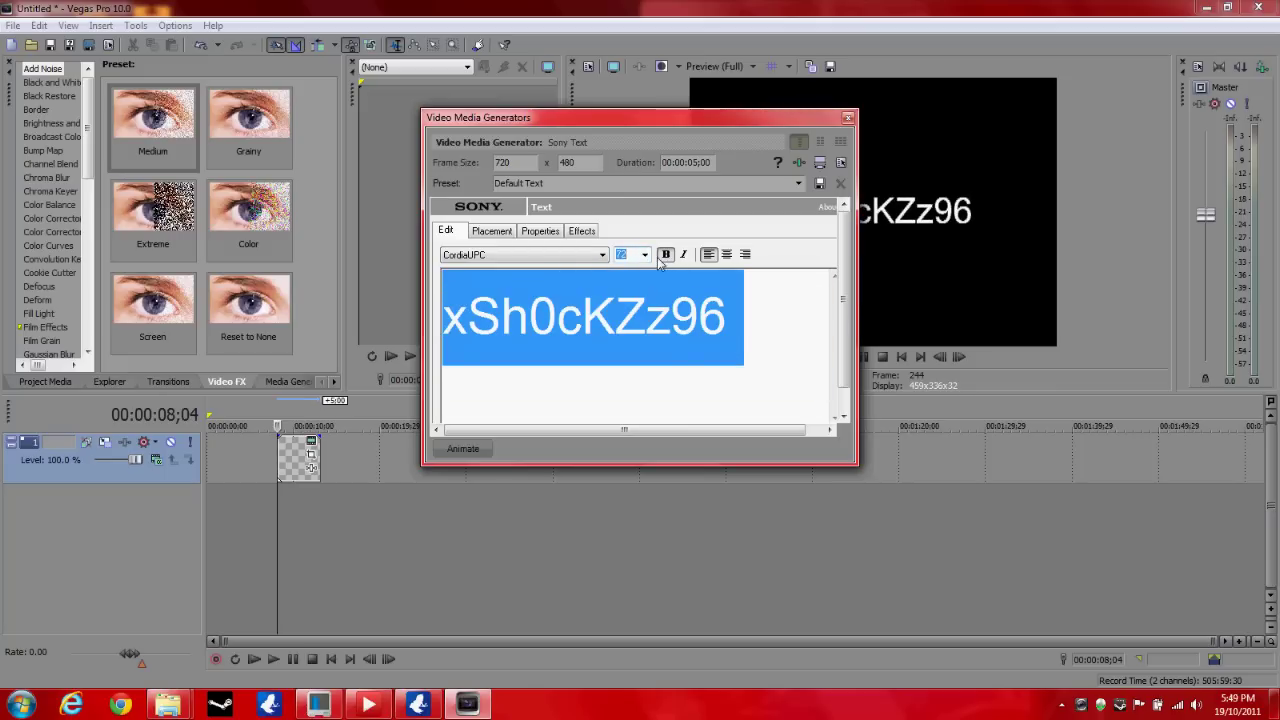
{"action": "left_click", "coordinate": [491, 232]}
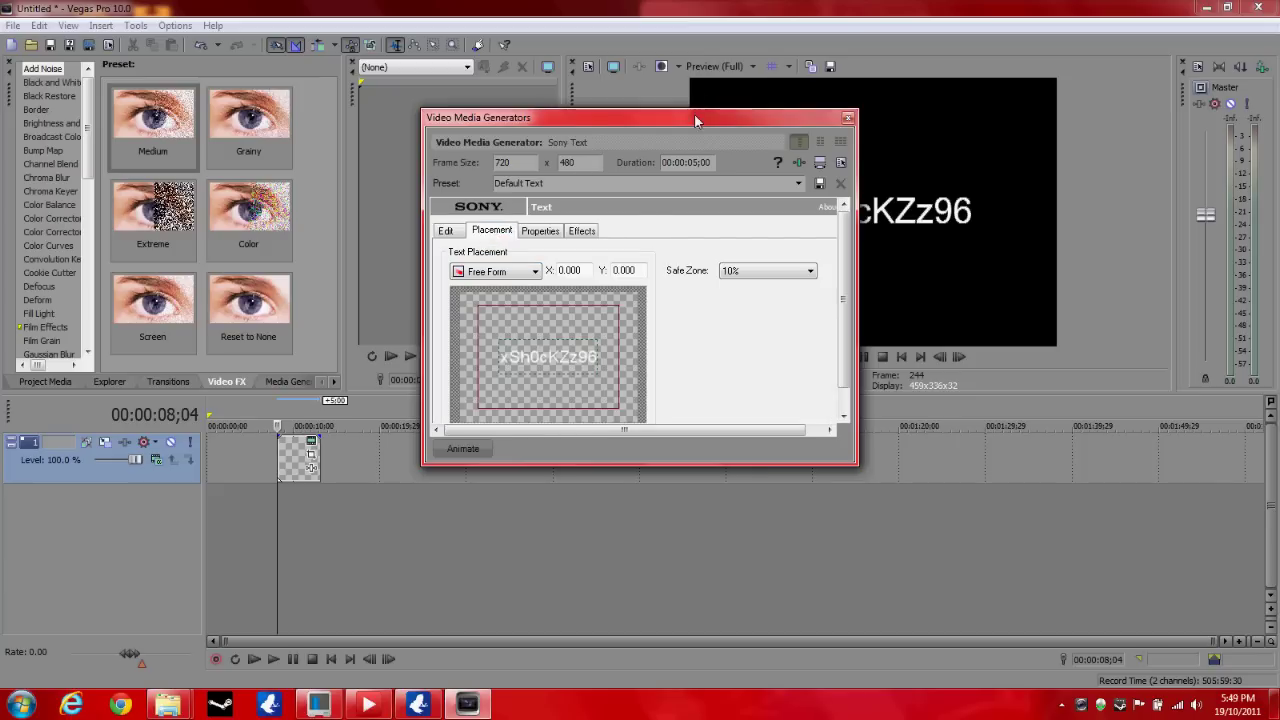
- Shift the title slightly up-left and make its background black at alpha 255
{"action": "left_click_drag", "start_coordinate": [696, 122], "coordinate": [475, 154]}
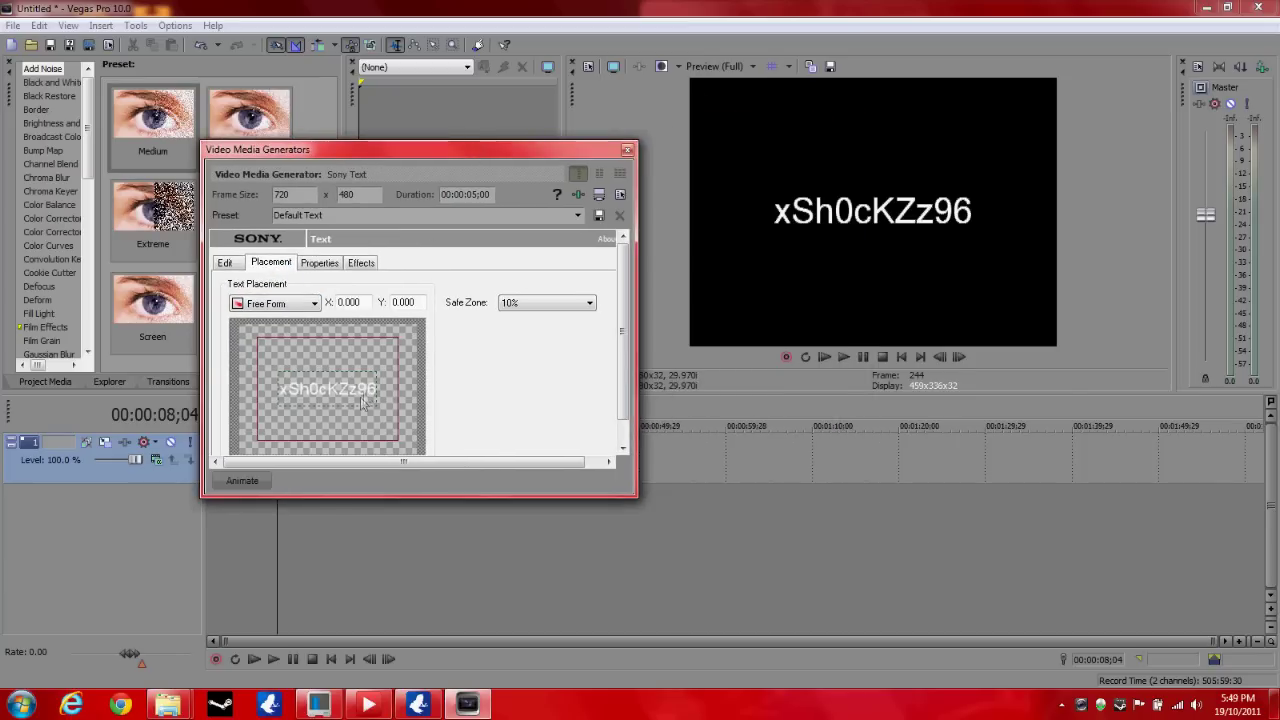
{"action": "mouse_move", "coordinate": [355, 398]}
{"action": "left_mouse_down"}
{"action": "mouse_move", "coordinate": [331, 370]}
{"action": "mouse_move", "coordinate": [342, 392]}
{"action": "left_mouse_up"}
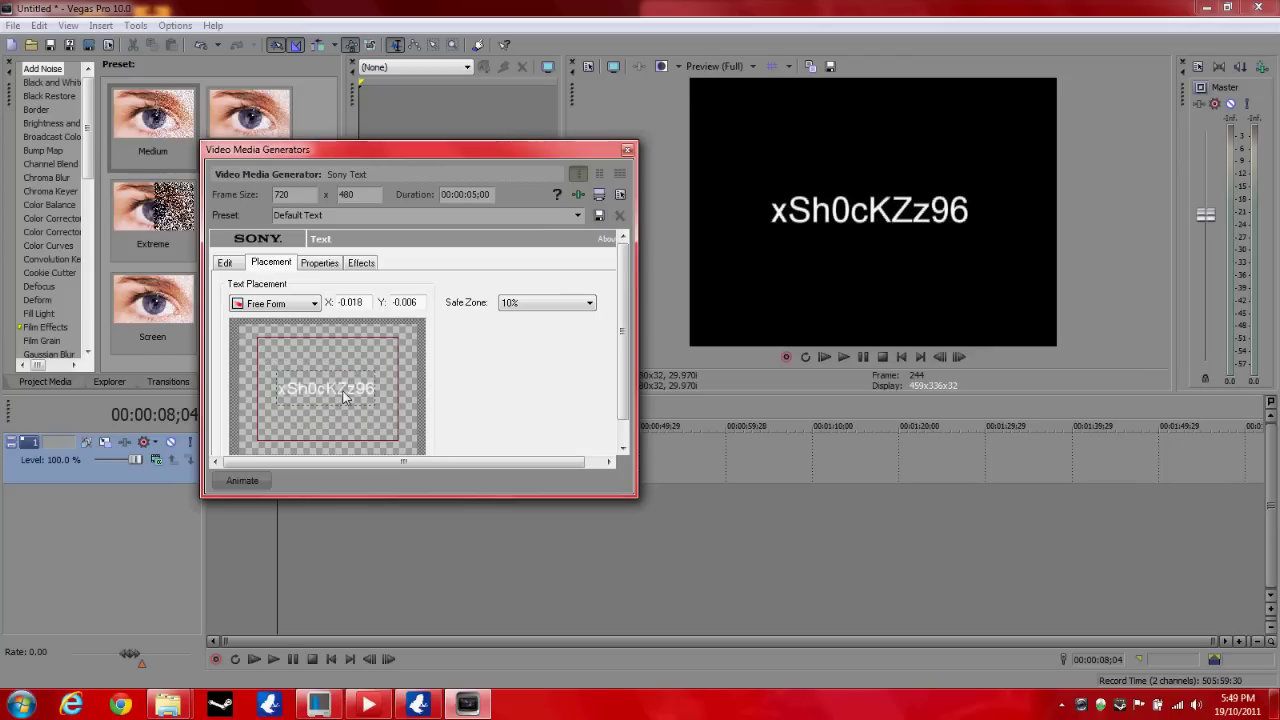
{"action": "left_click", "coordinate": [320, 264]}
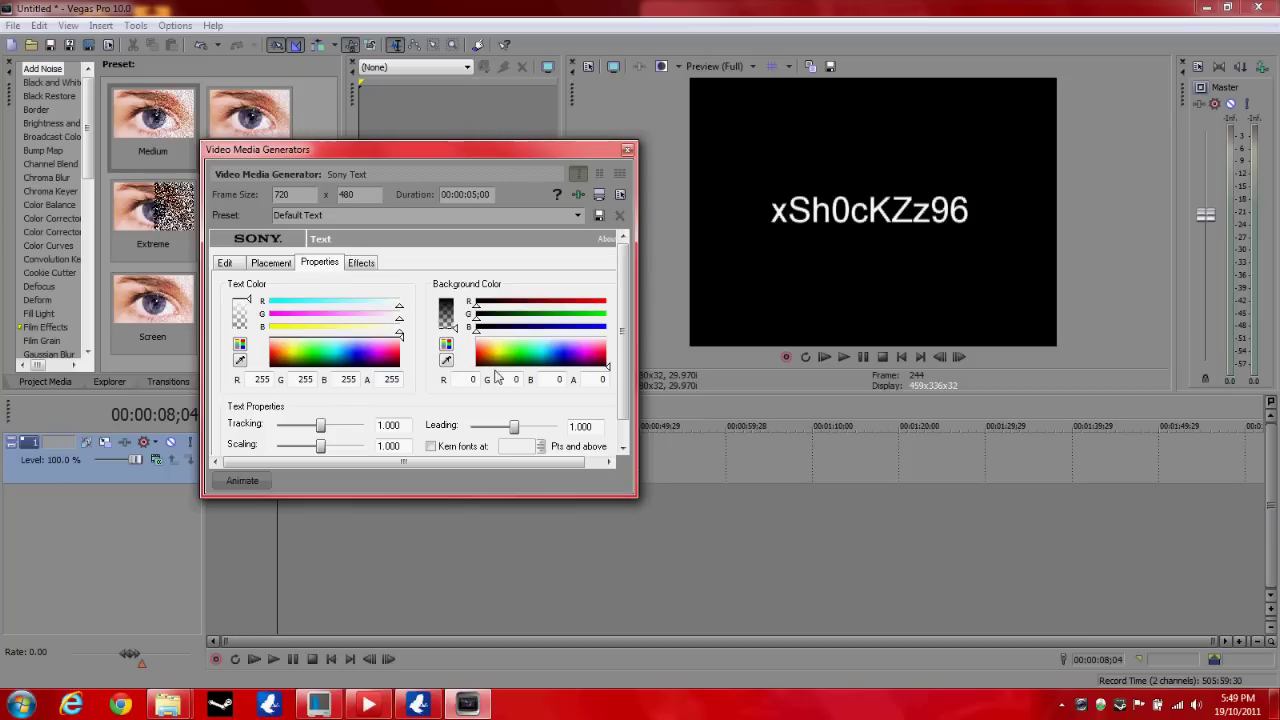
{"action": "left_click_drag", "start_coordinate": [494, 362], "coordinate": [557, 388]}
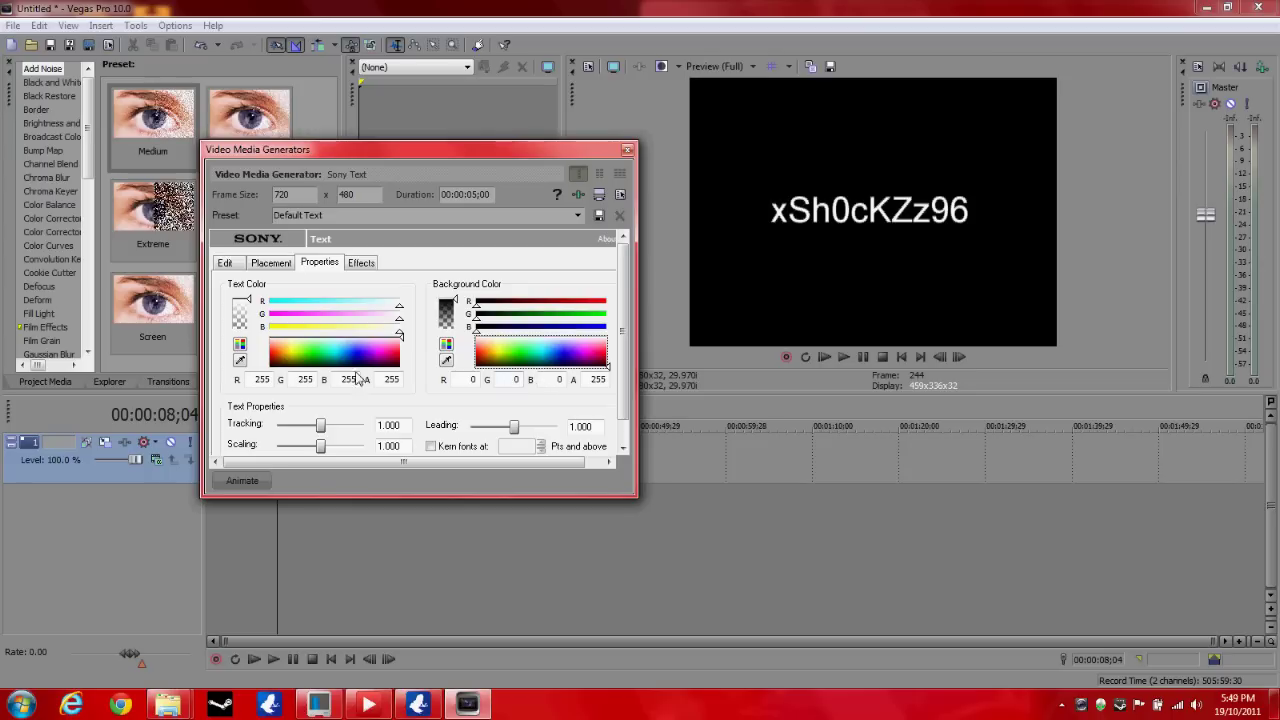
{"action": "left_click_drag", "start_coordinate": [345, 367], "coordinate": [357, 330]}
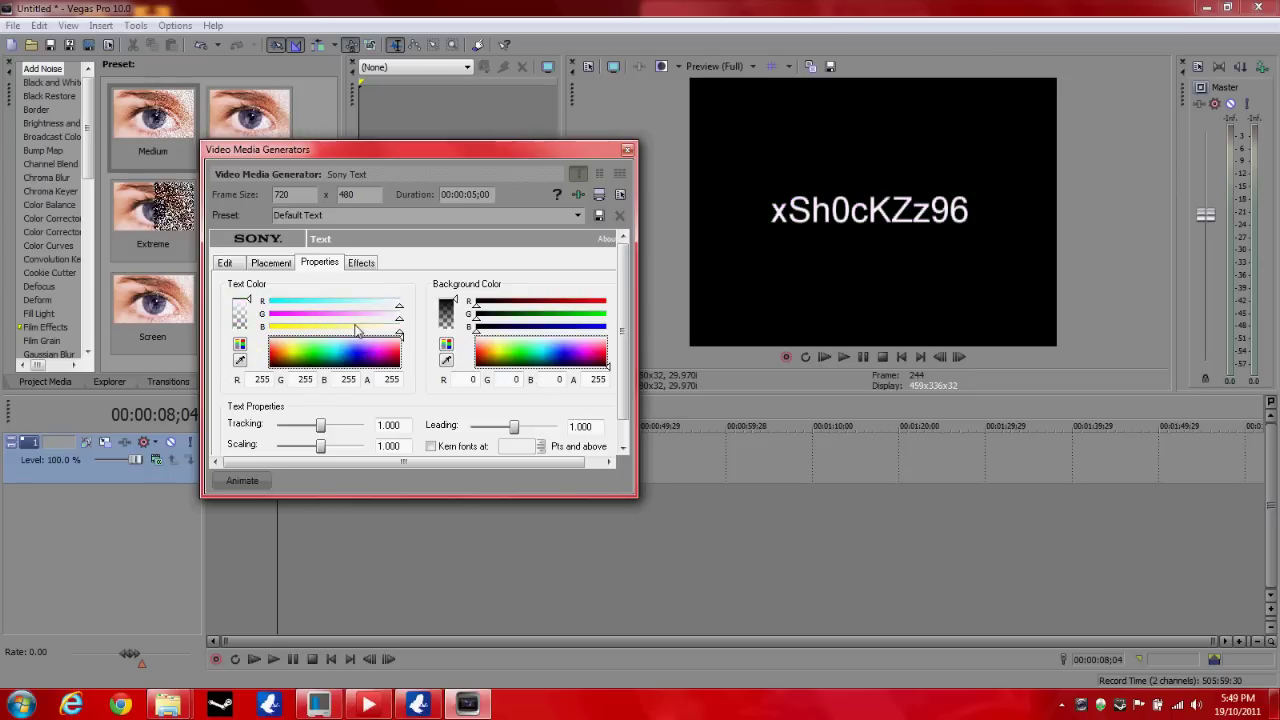
{"action": "left_click", "coordinate": [362, 264]}
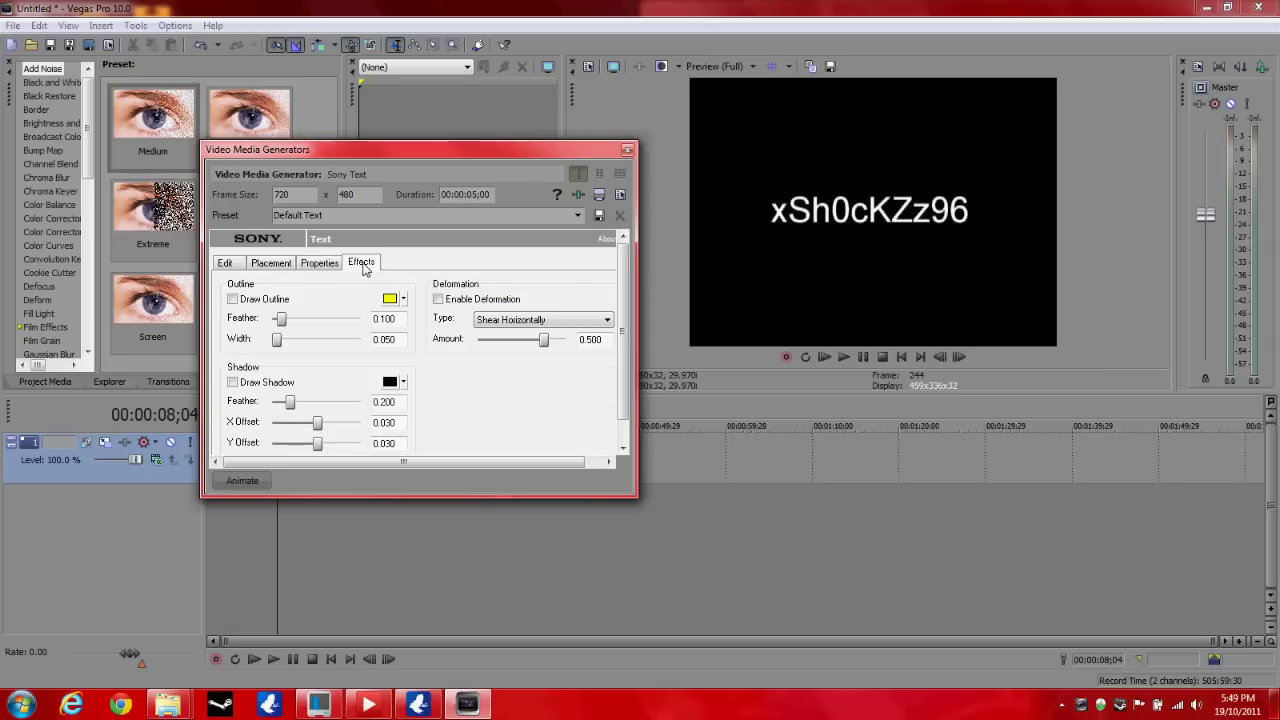
- Add a red outline with width 1.000 and feather about 0.19
{"action": "left_click", "coordinate": [233, 299]}
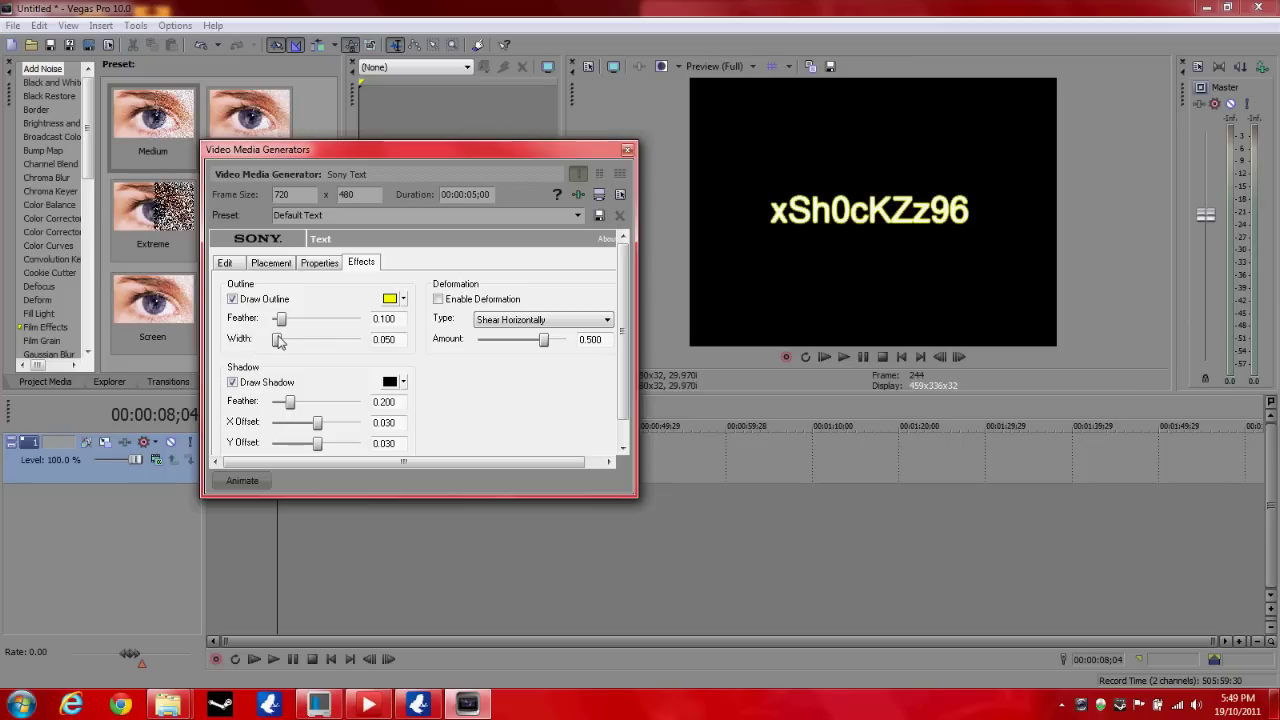
{"action": "left_click_drag", "start_coordinate": [279, 341], "coordinate": [376, 344]}
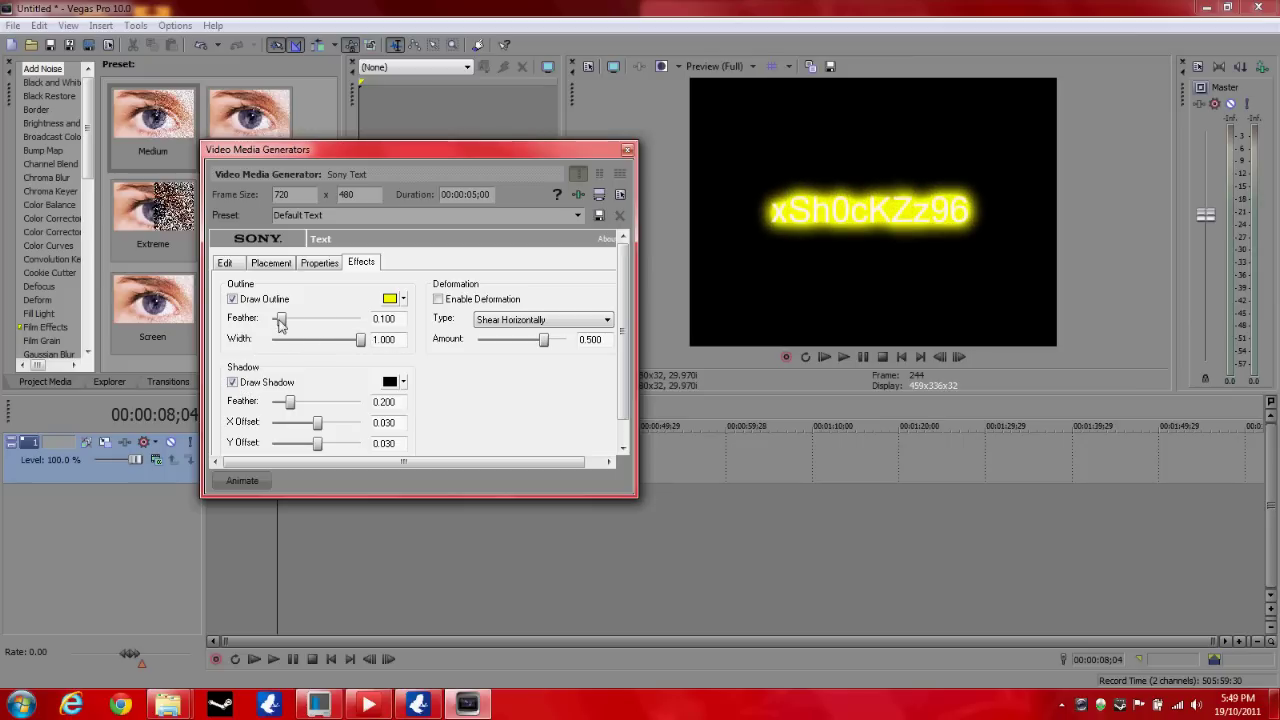
{"action": "mouse_move", "coordinate": [288, 330]}
{"action": "left_mouse_down"}
{"action": "mouse_move", "coordinate": [328, 330]}
{"action": "mouse_move", "coordinate": [288, 337]}
{"action": "left_mouse_up"}
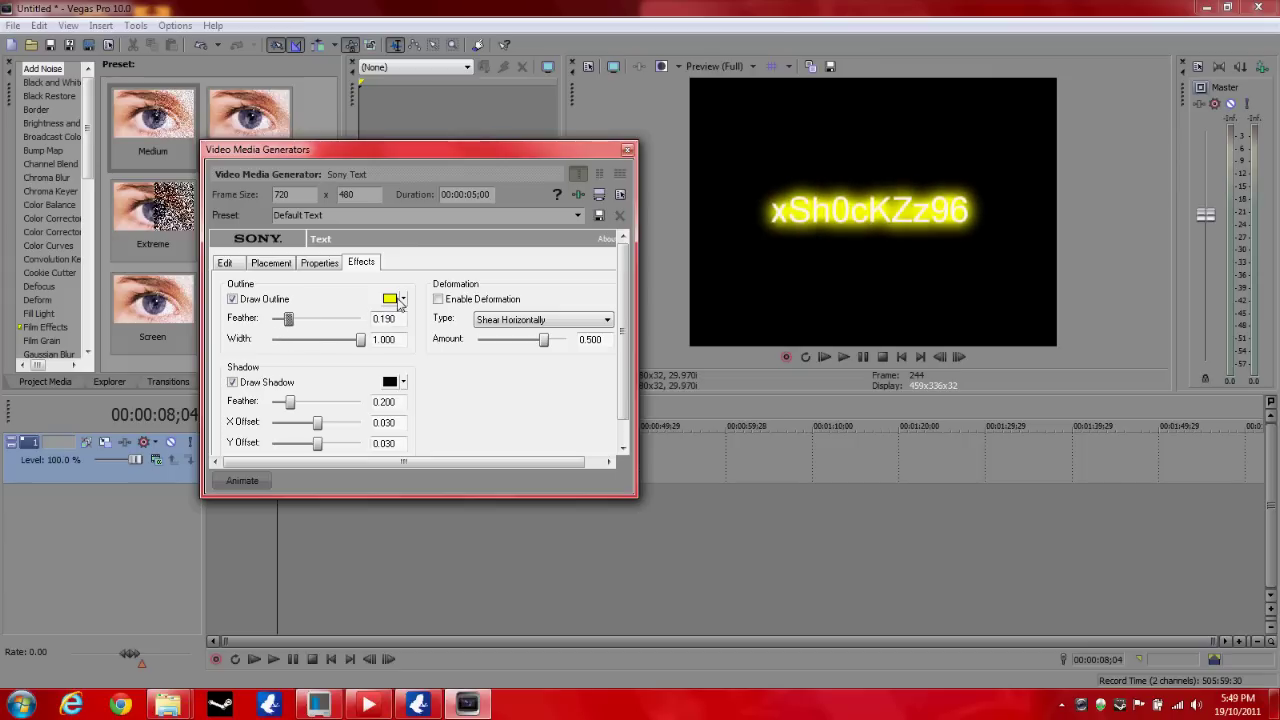
{"action": "left_click", "coordinate": [400, 298]}
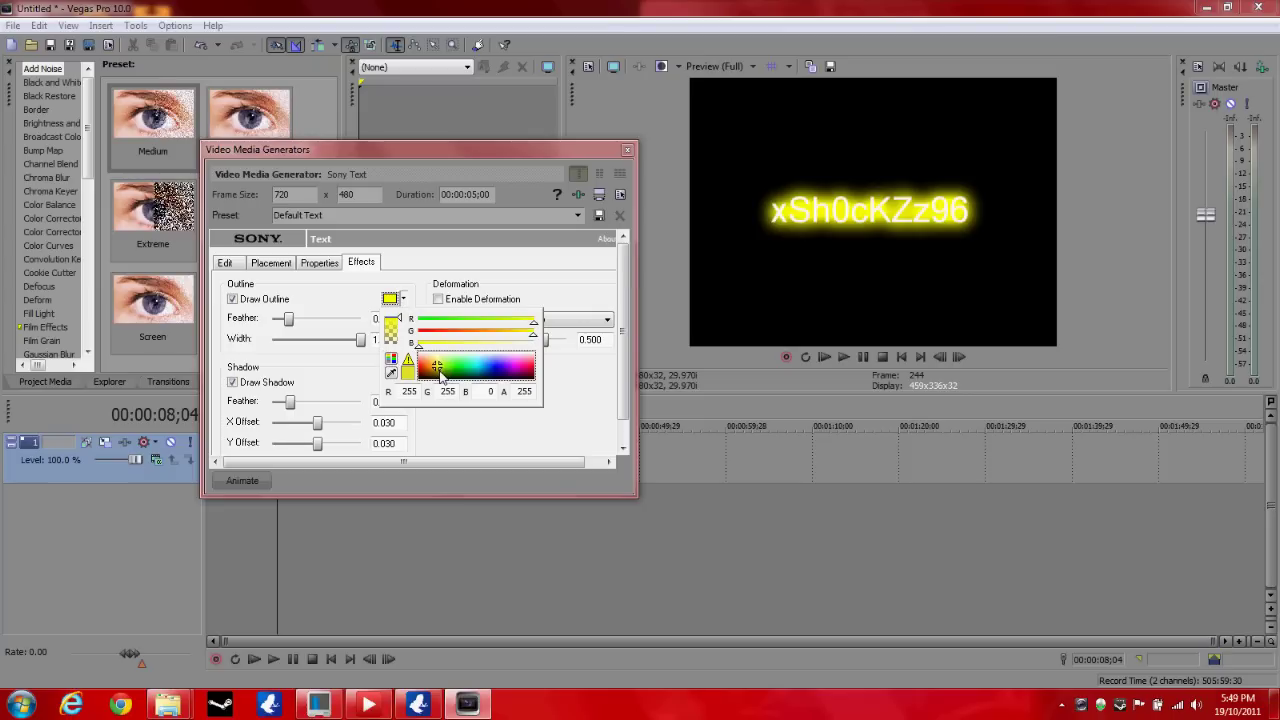
{"action": "left_click_drag", "start_coordinate": [438, 368], "coordinate": [418, 360]}
{"action": "left_click", "coordinate": [364, 366]}
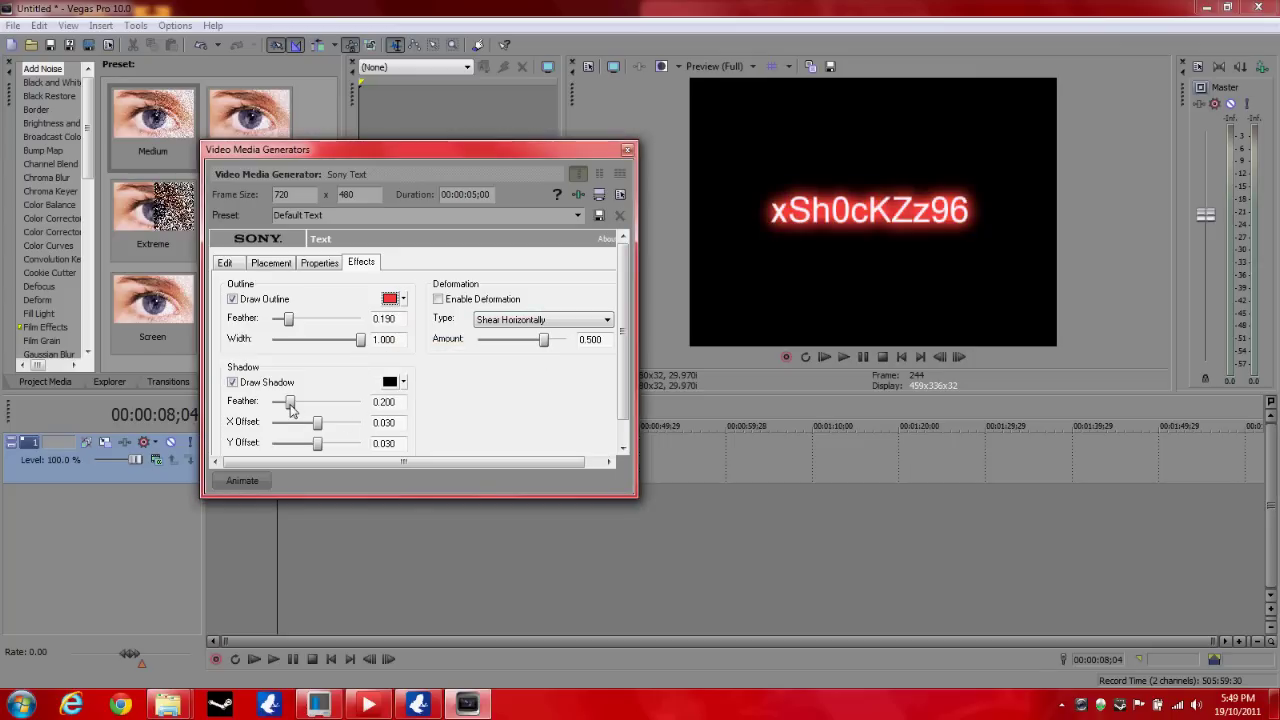
- Give the text shadow full feather 1.000 and a white colour
{"action": "left_click_drag", "start_coordinate": [291, 407], "coordinate": [384, 412]}
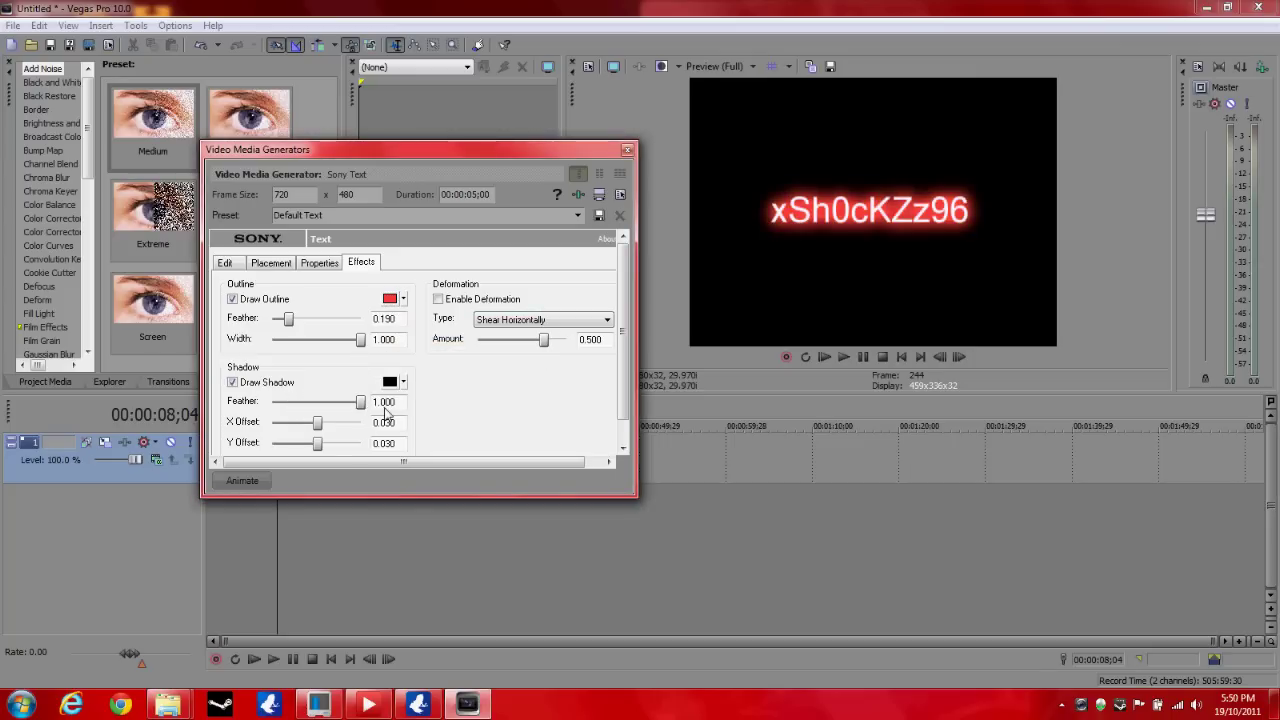
{"action": "left_click", "coordinate": [404, 384]}
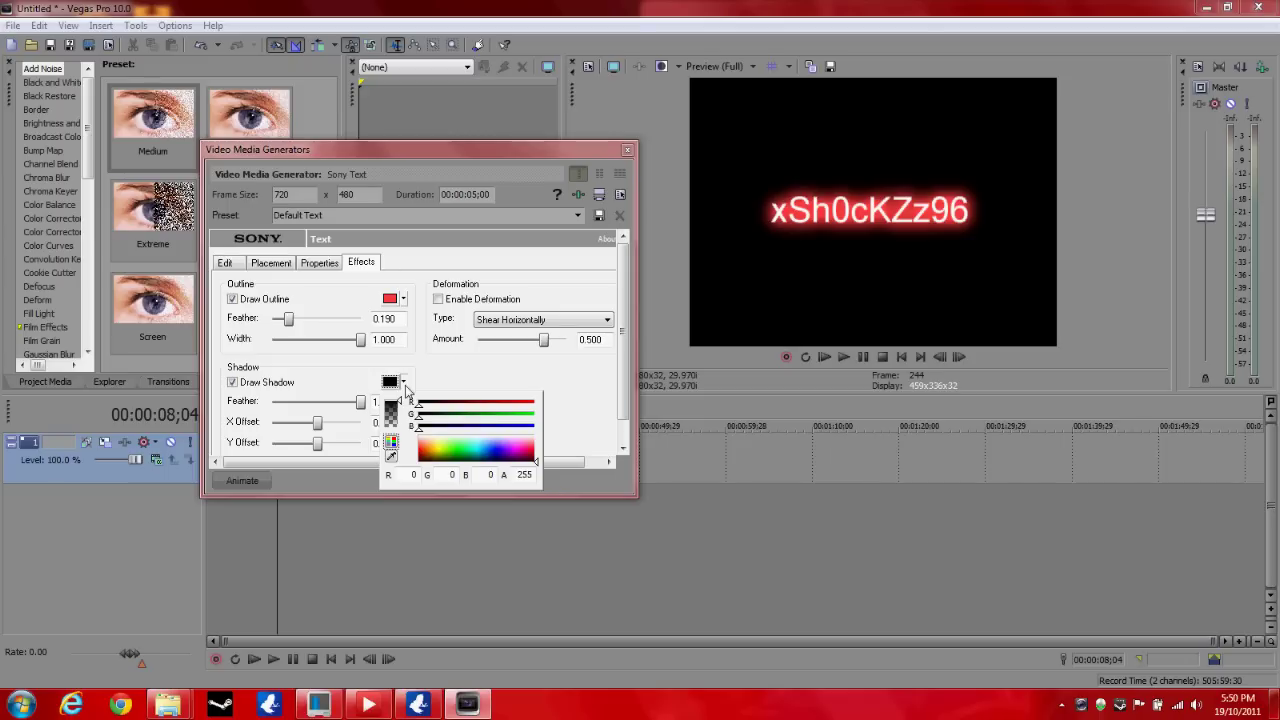
{"action": "left_click_drag", "start_coordinate": [438, 450], "coordinate": [443, 444]}
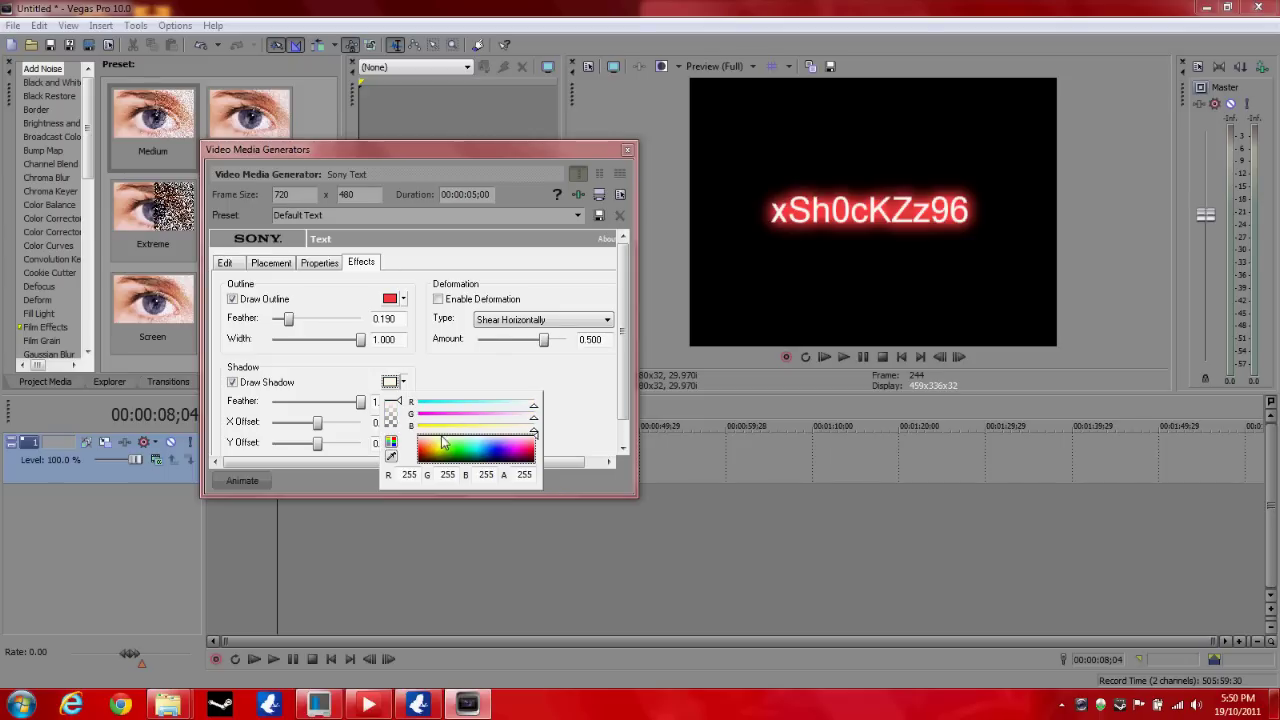
{"action": "left_click", "coordinate": [421, 386]}
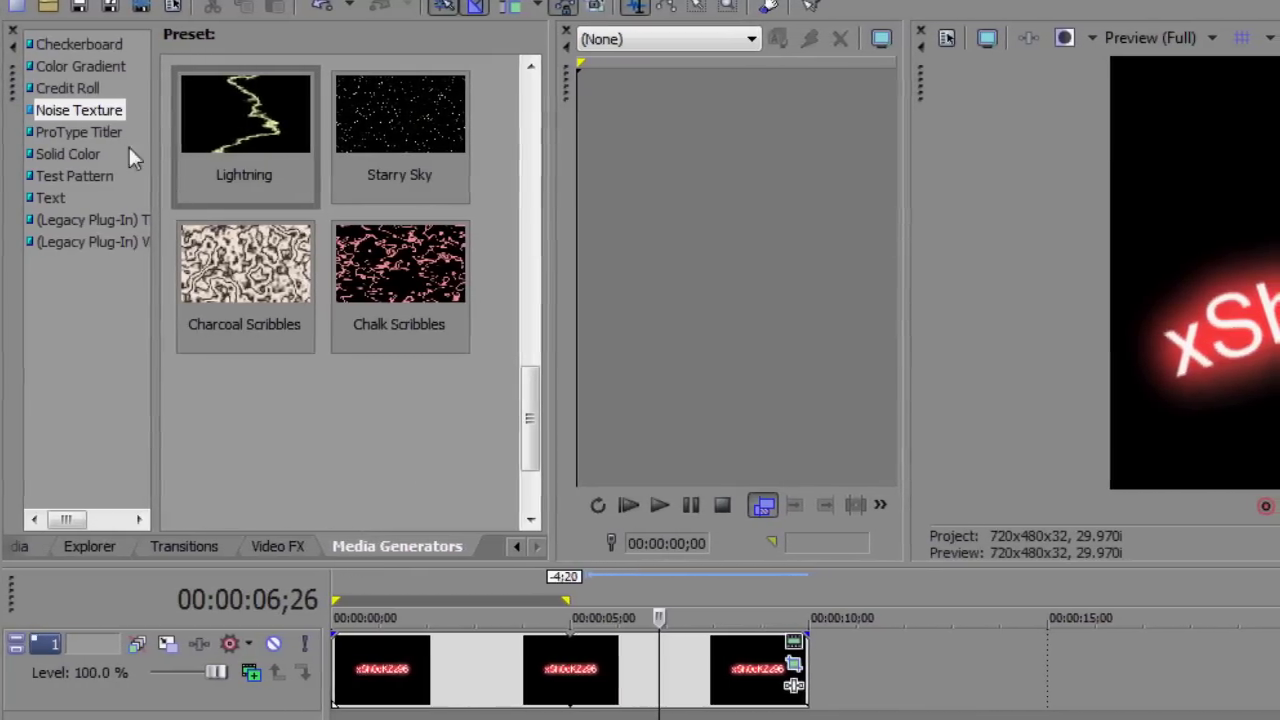
- Bring up the Noise Texture presets and insert a new video track above the text
{"action": "left_click", "coordinate": [80, 89]}
{"action": "left_click", "coordinate": [76, 108]}
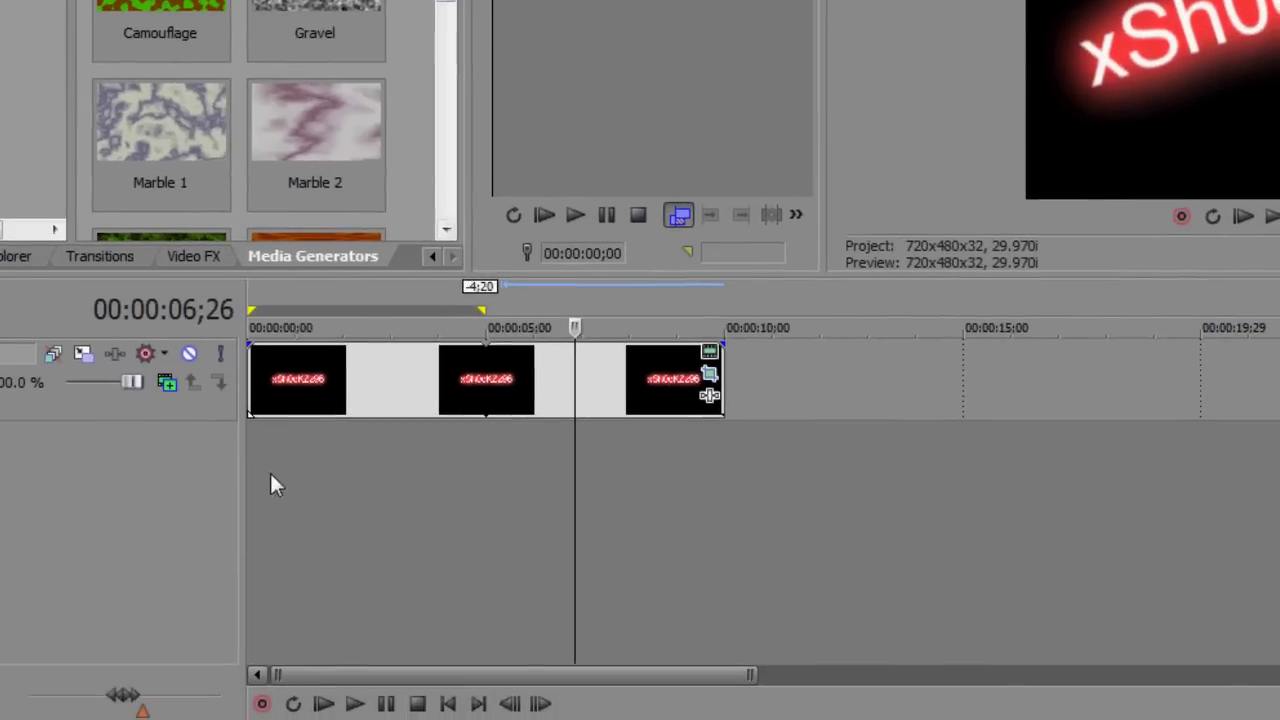
{"action": "right_click", "coordinate": [402, 494]}
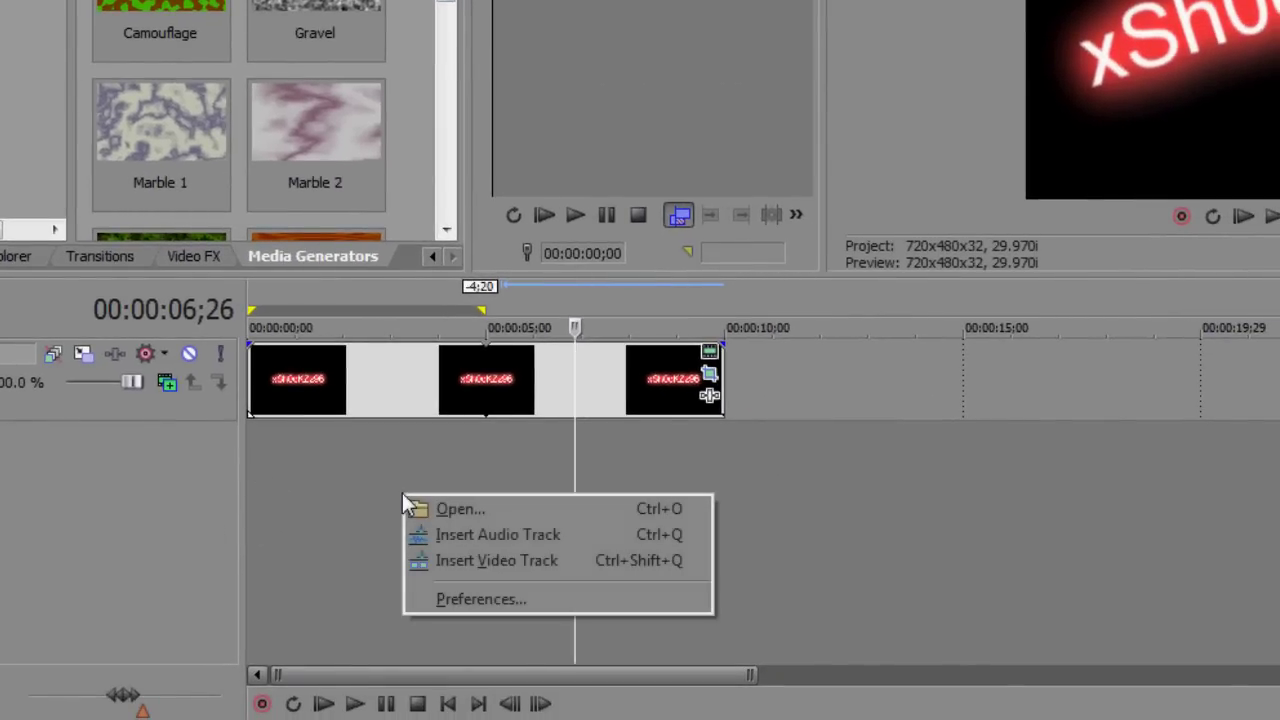
{"action": "left_click", "coordinate": [422, 560]}
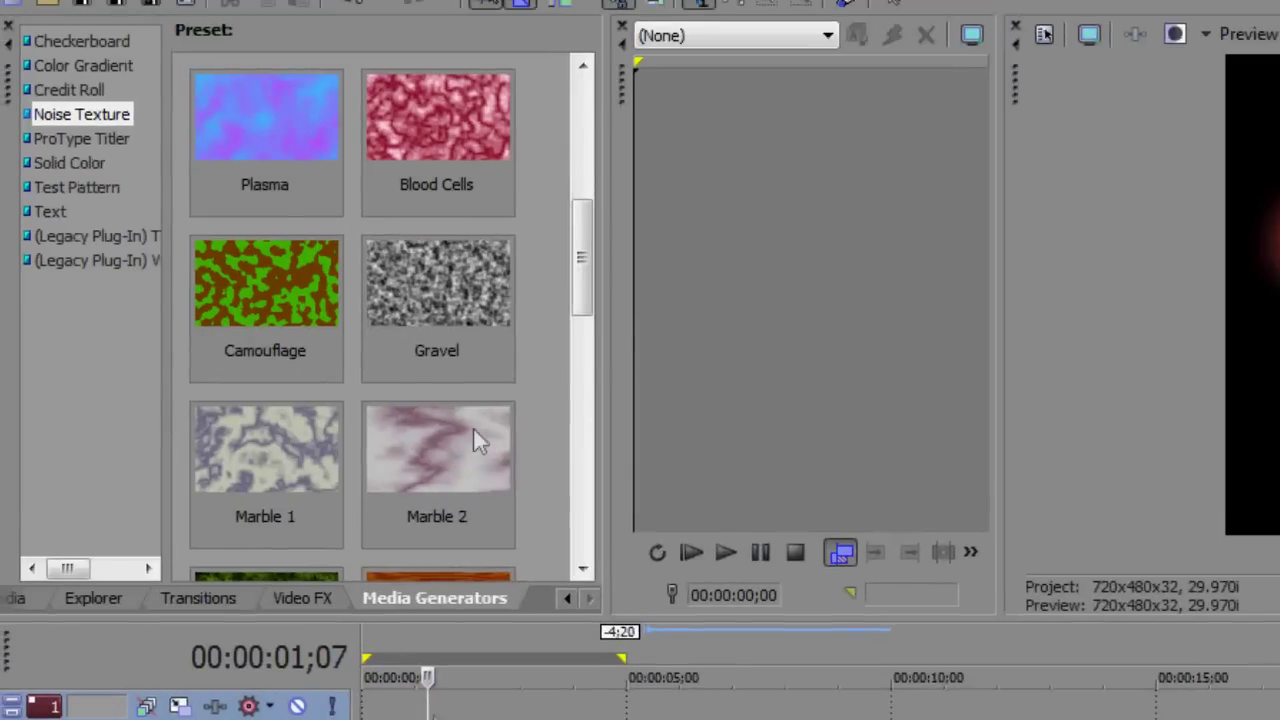
- Place the Microscopic Threads 2 noise texture preset on the new track 1
{"action": "left_click_drag", "start_coordinate": [581, 266], "coordinate": [583, 360]}
{"action": "left_click", "coordinate": [426, 488]}
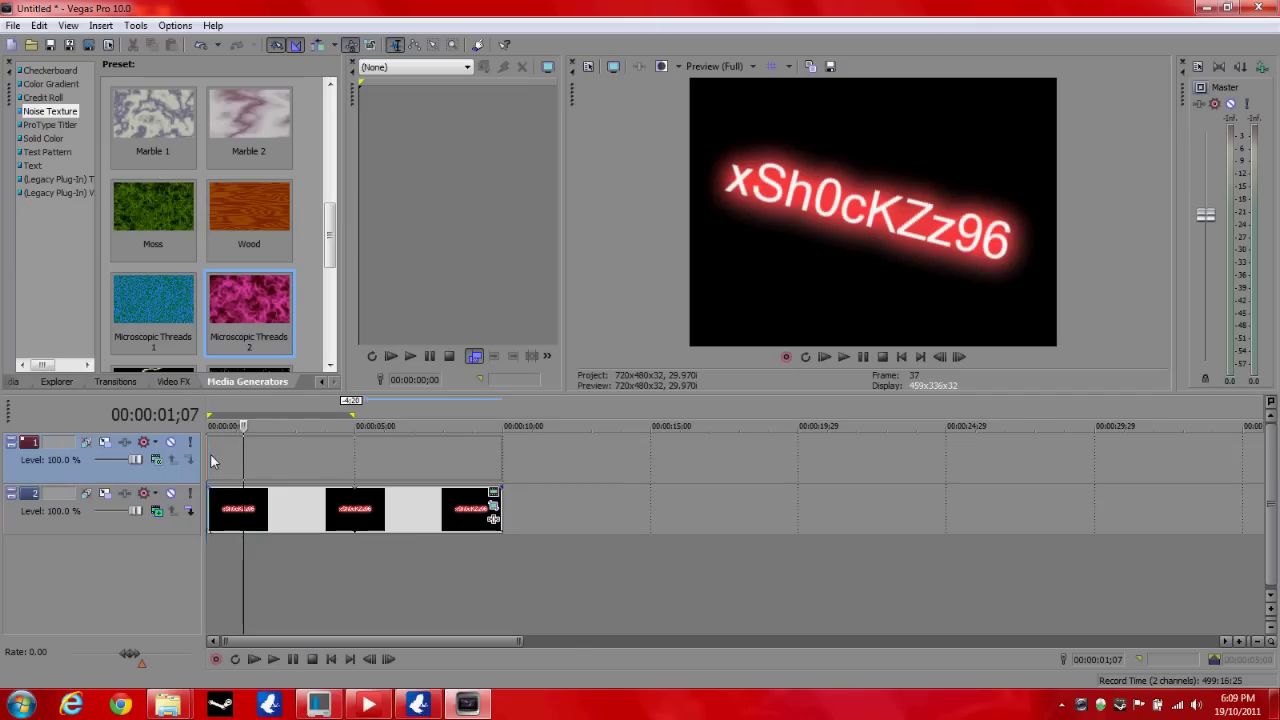
{"action": "left_click_drag", "start_coordinate": [249, 313], "coordinate": [210, 453]}
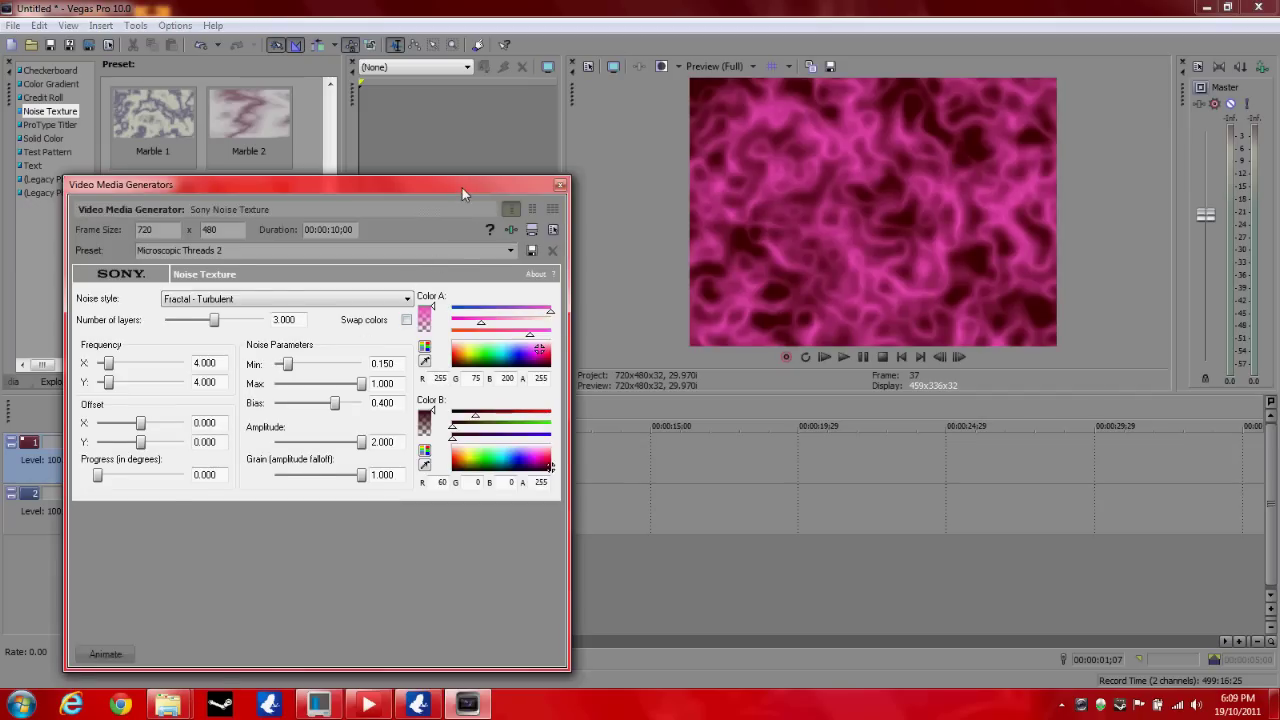
{"action": "left_click_drag", "start_coordinate": [462, 188], "coordinate": [1040, 210]}
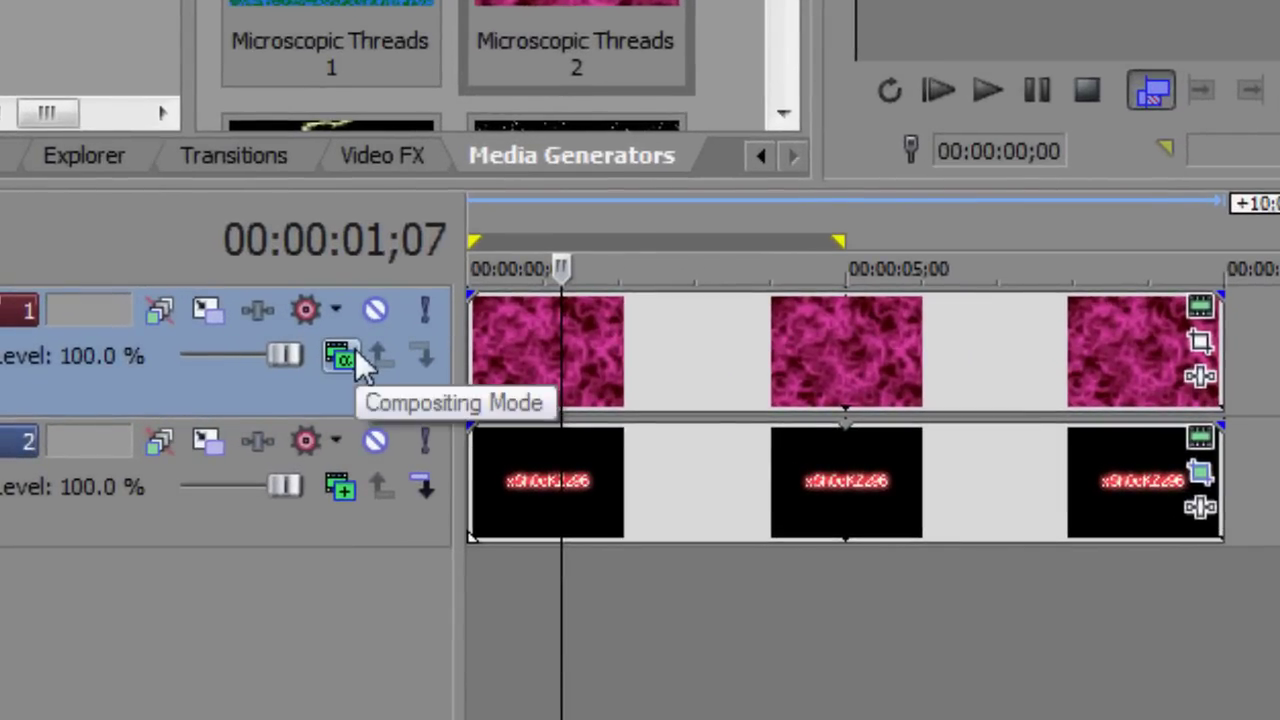
- Set the noise track's compositing mode to Add
{"action": "left_click", "coordinate": [356, 350]}
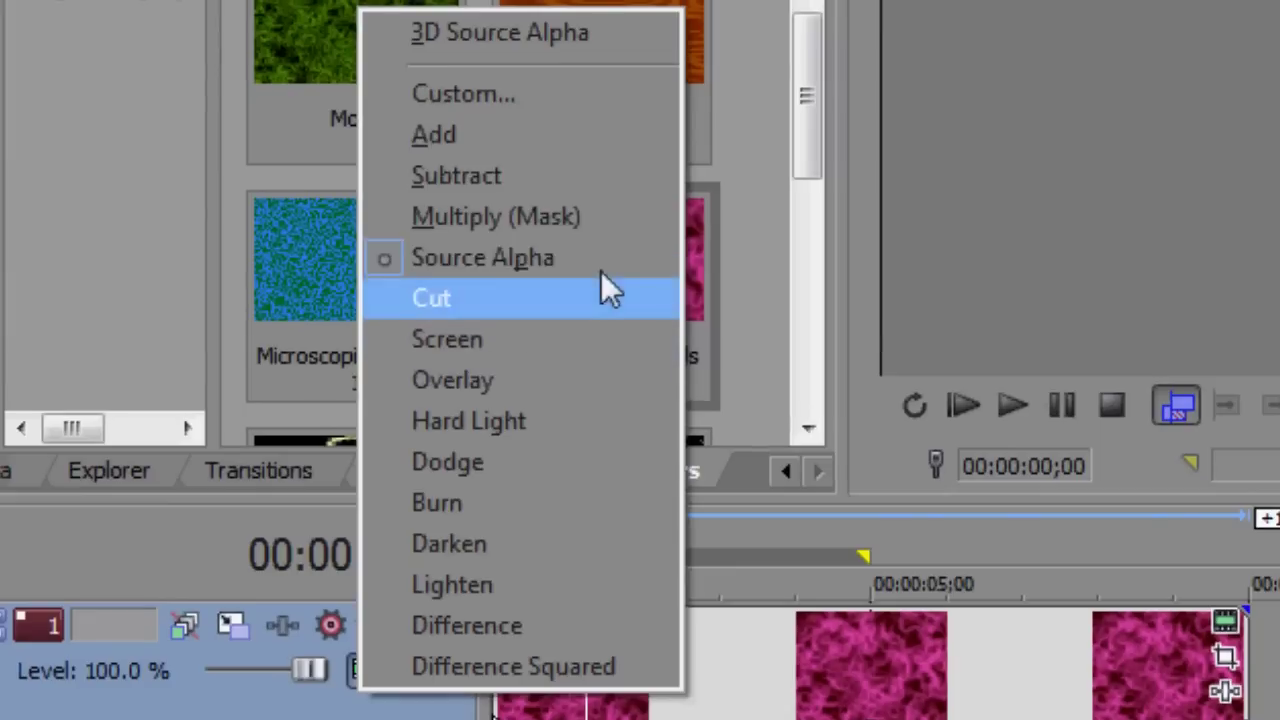
{"action": "left_click", "coordinate": [578, 150]}
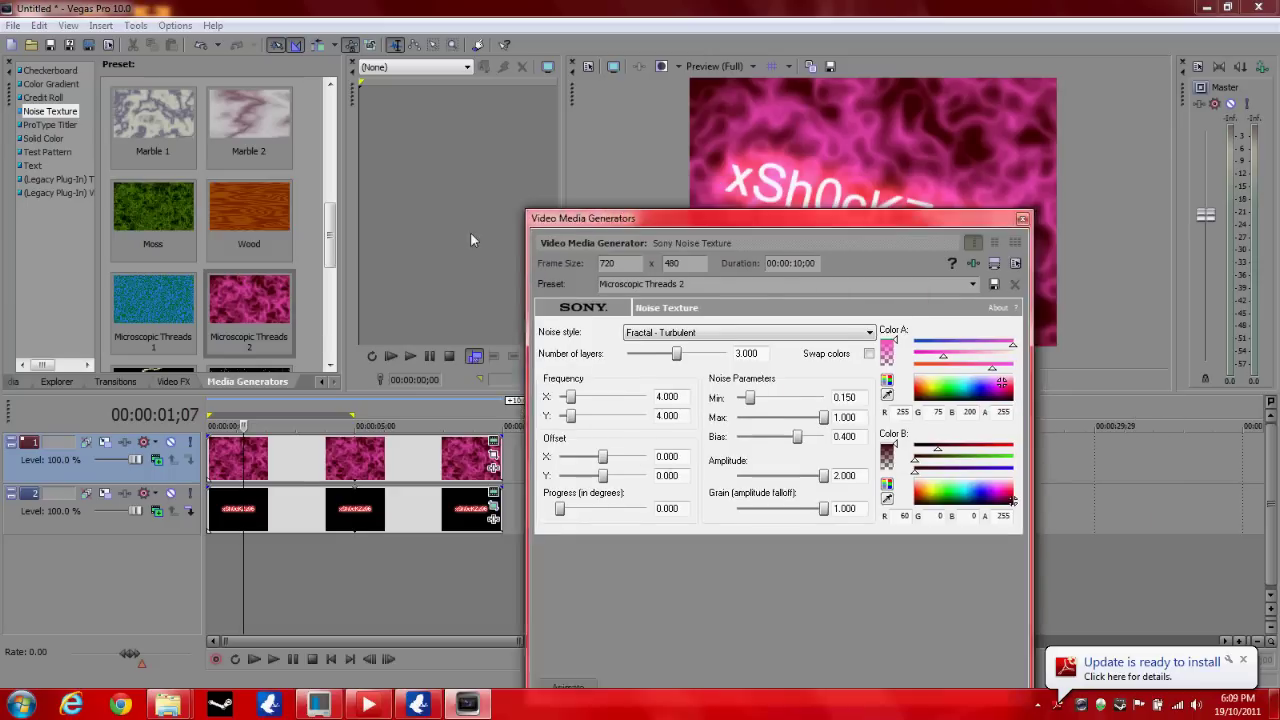
{"action": "left_click_drag", "start_coordinate": [614, 212], "coordinate": [784, 227]}
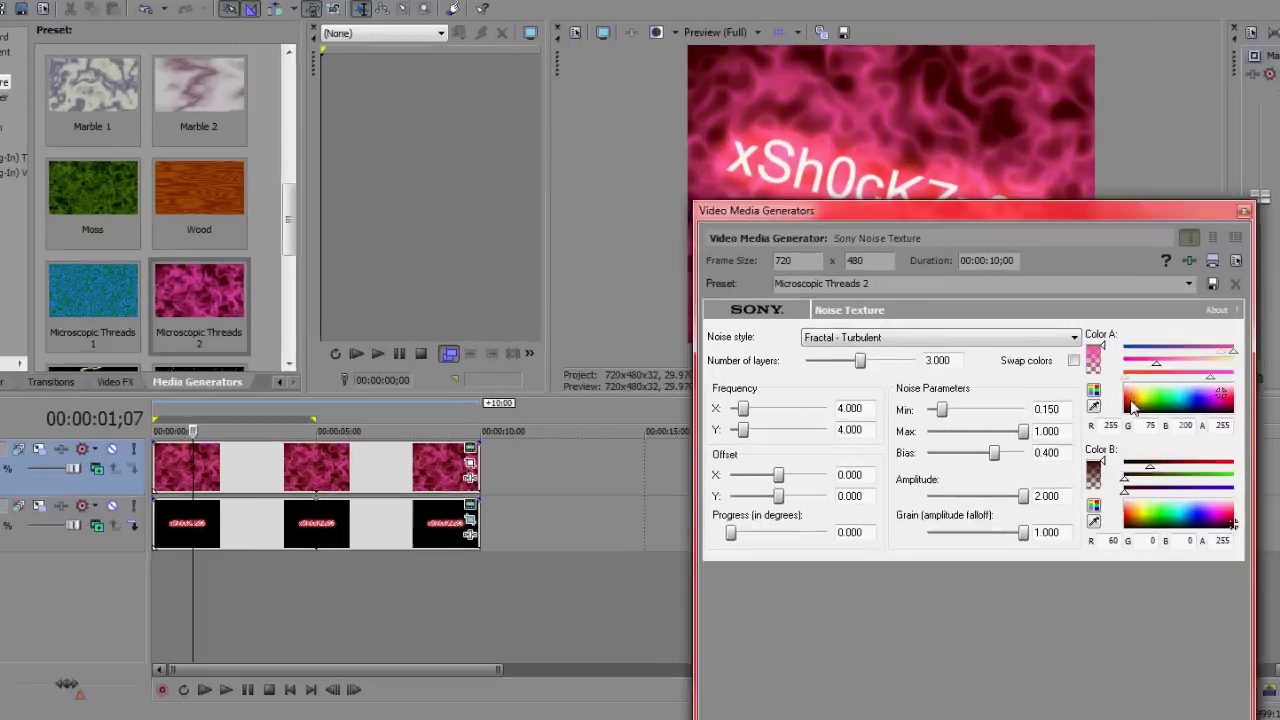
- Change the noise texture's Color A from pink to red (R255 G30 B30)
{"action": "left_click", "coordinate": [1090, 396]}
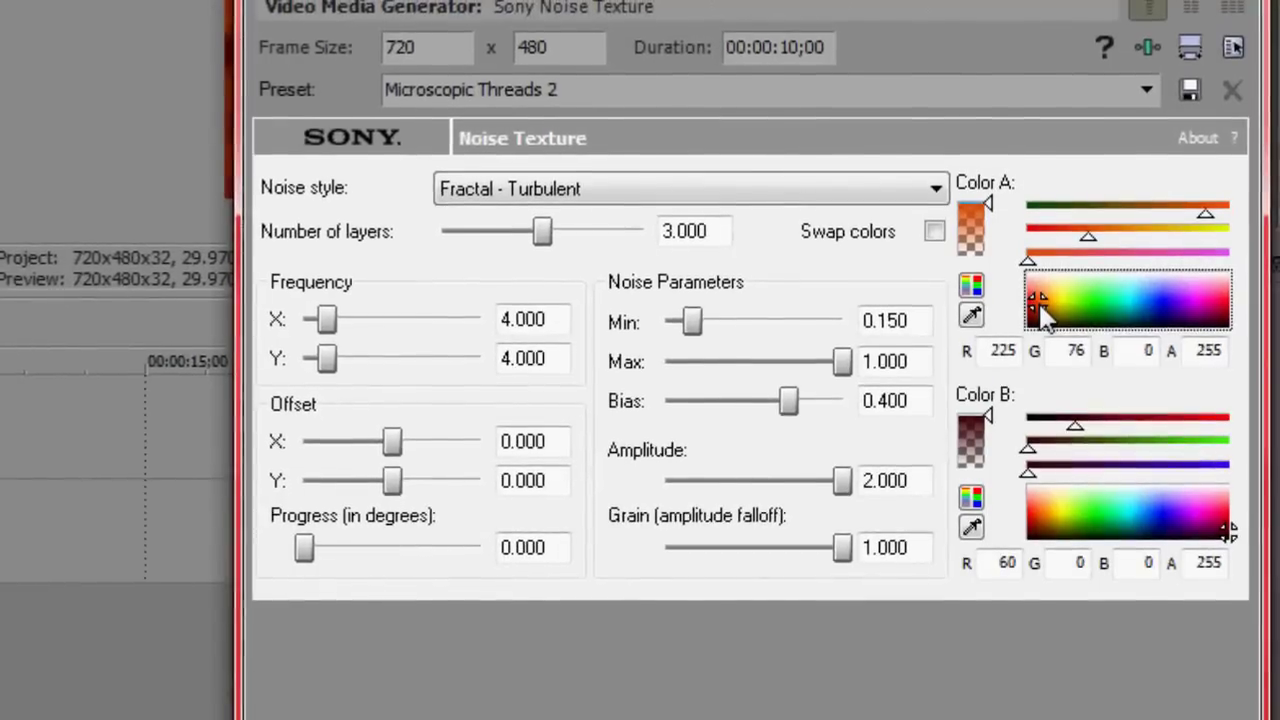
{"action": "left_click_drag", "start_coordinate": [1040, 315], "coordinate": [1022, 302]}
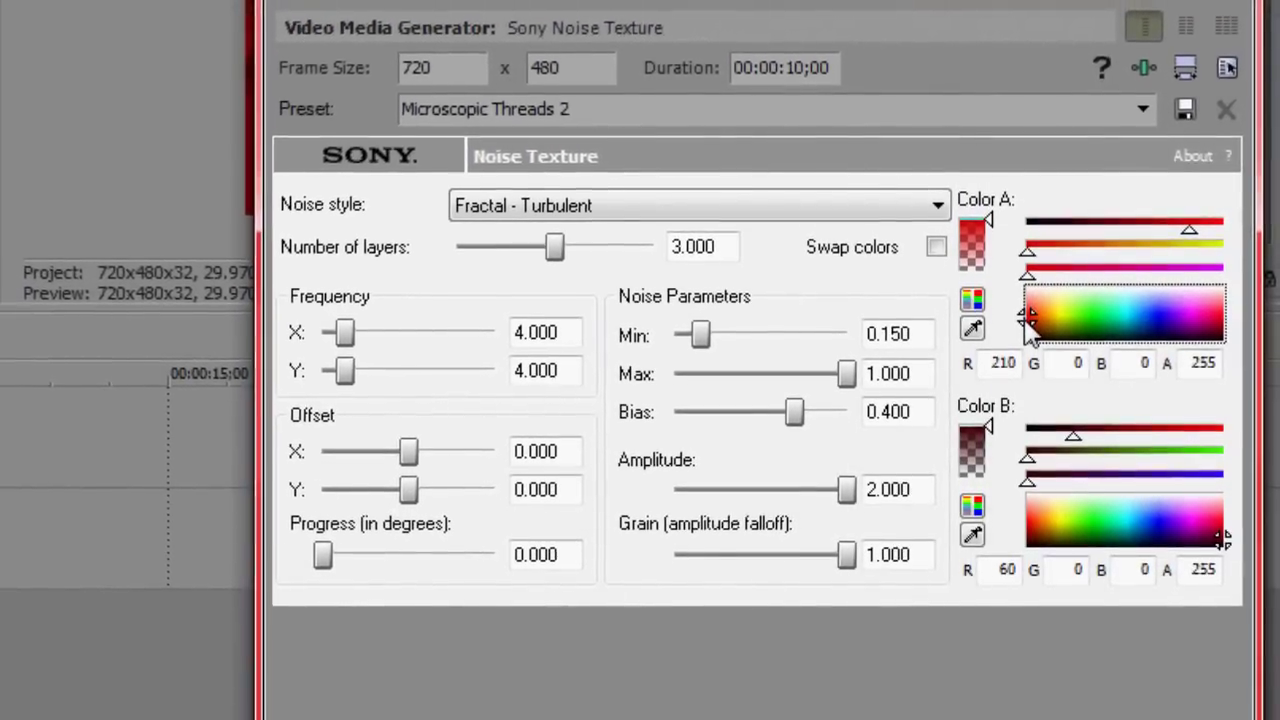
{"action": "left_click_drag", "start_coordinate": [1030, 318], "coordinate": [1027, 324]}
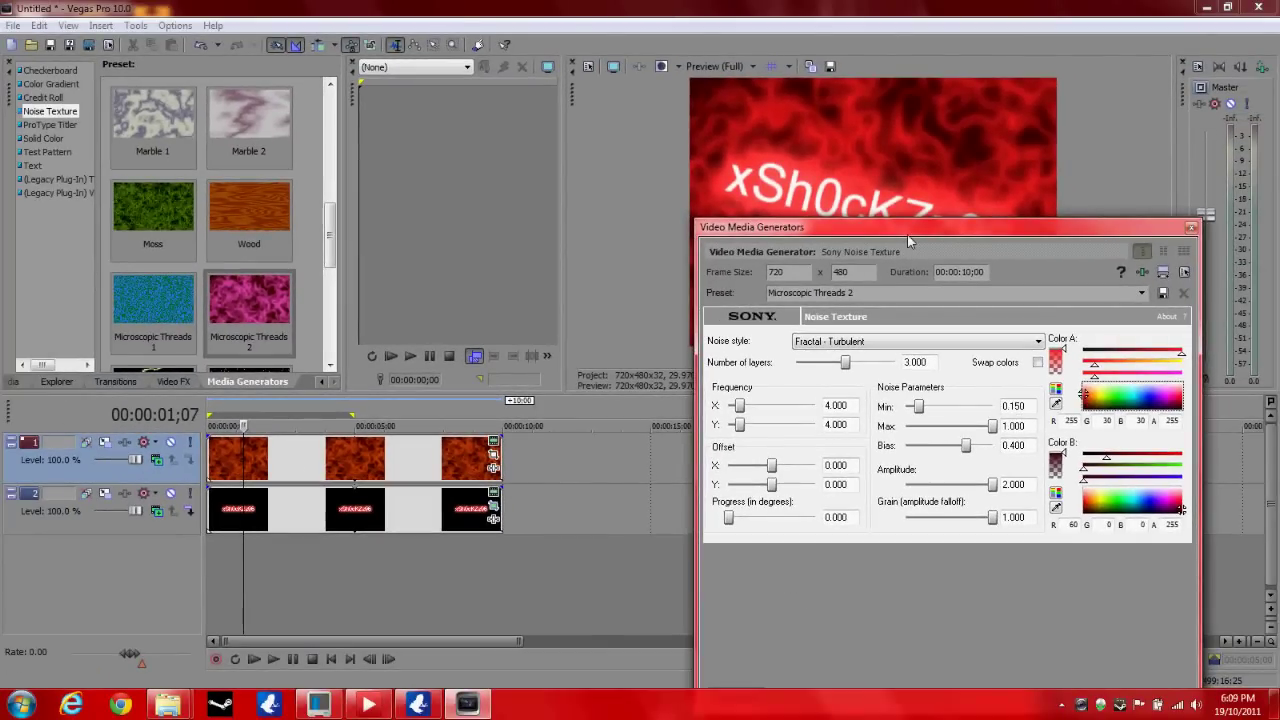
{"action": "left_click_drag", "start_coordinate": [930, 228], "coordinate": [570, 165]}
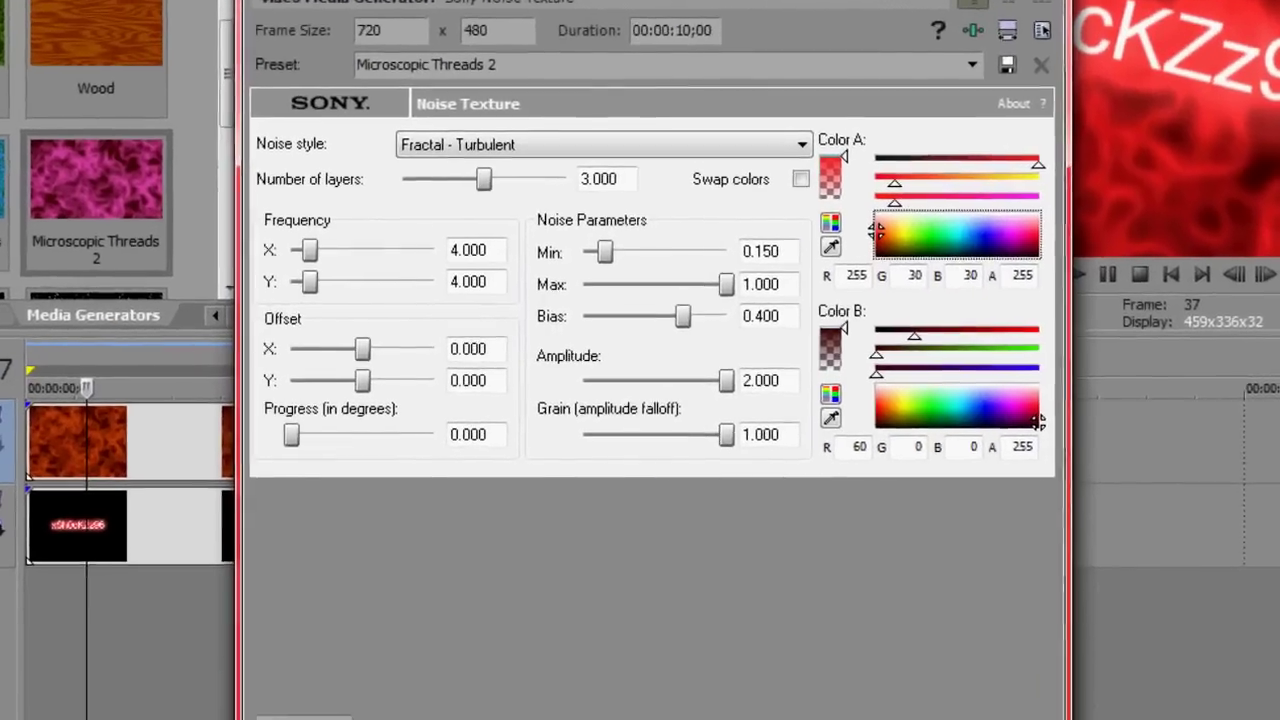
- Keyframe noise Progress to 10.000 at the end, set Offset X -1.670, and close settings
{"action": "left_click", "coordinate": [376, 633]}
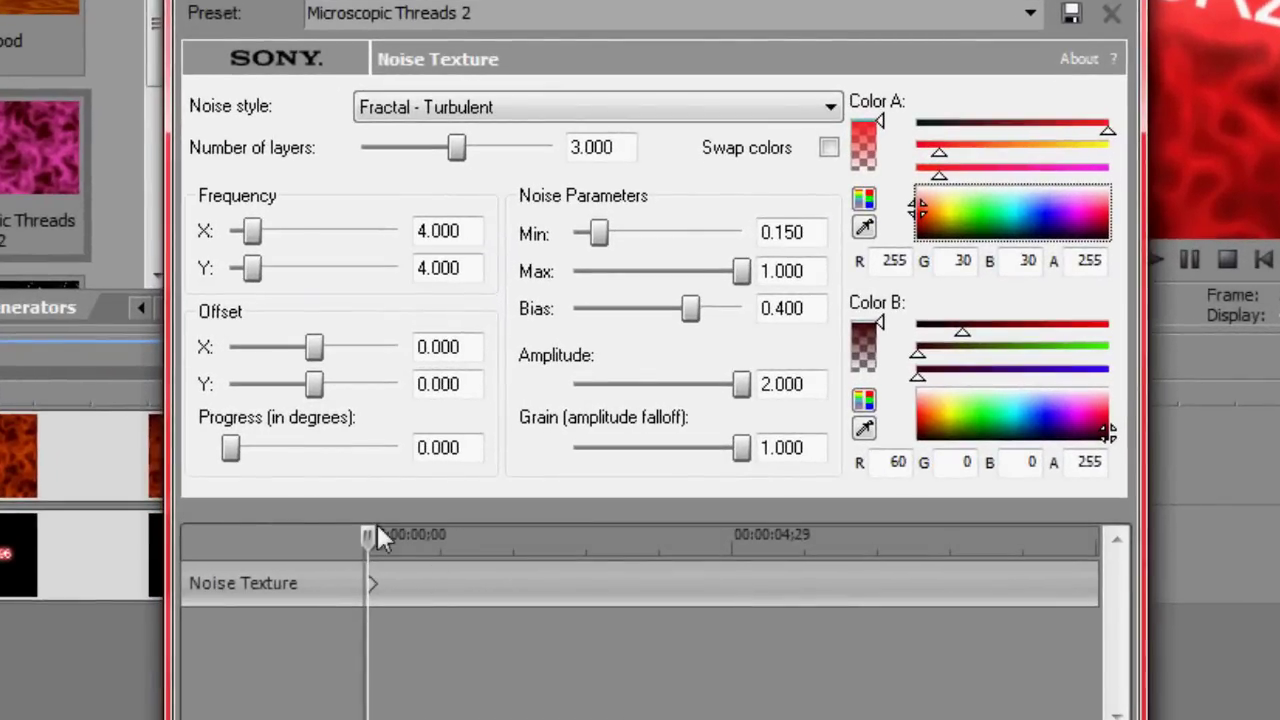
{"action": "left_click_drag", "start_coordinate": [371, 535], "coordinate": [1098, 538]}
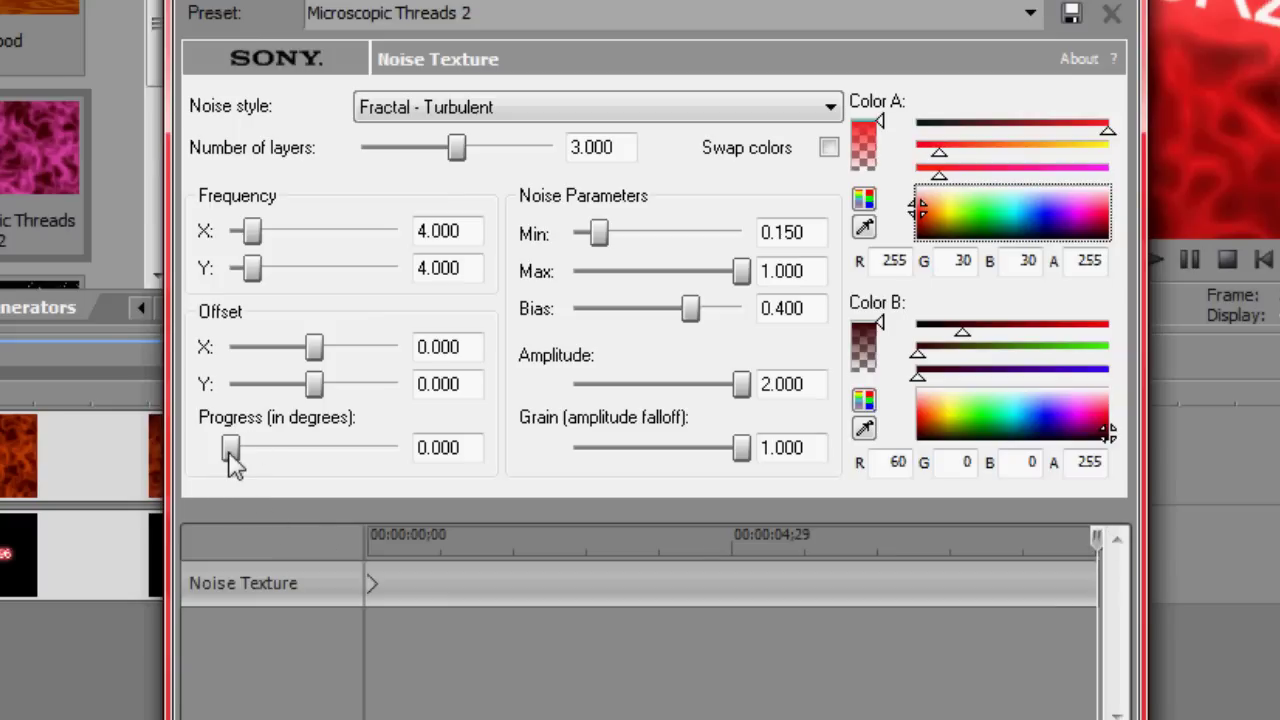
{"action": "left_click_drag", "start_coordinate": [229, 450], "coordinate": [404, 450]}
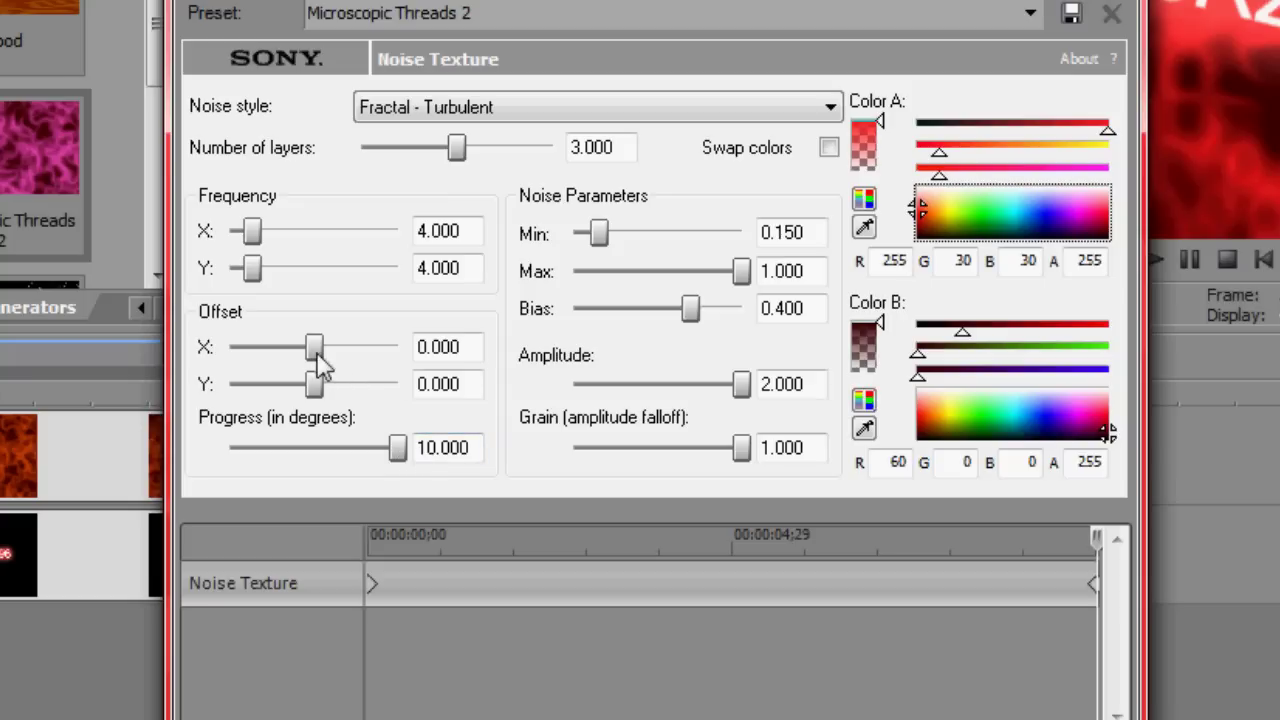
{"action": "mouse_move", "coordinate": [316, 355]}
{"action": "left_mouse_down"}
{"action": "mouse_move", "coordinate": [308, 370]}
{"action": "mouse_move", "coordinate": [323, 366]}
{"action": "mouse_move", "coordinate": [297, 371]}
{"action": "left_mouse_up"}
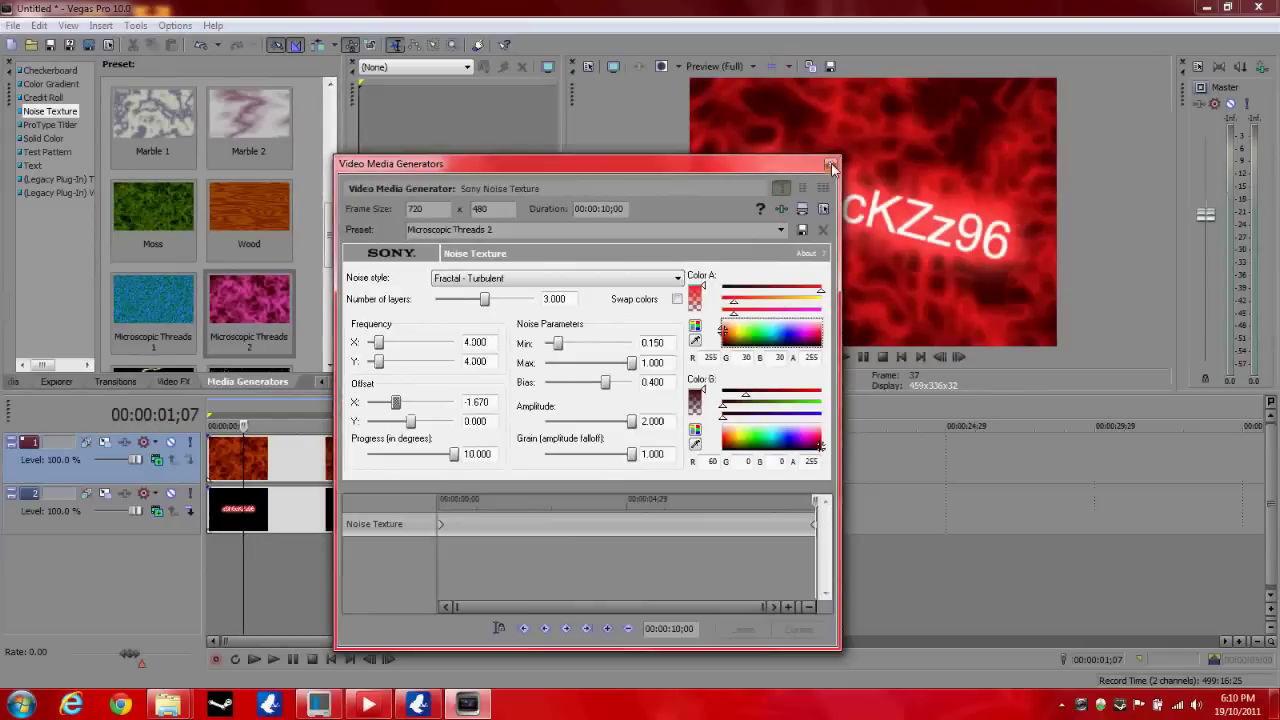
{"action": "left_click", "coordinate": [876, 128]}
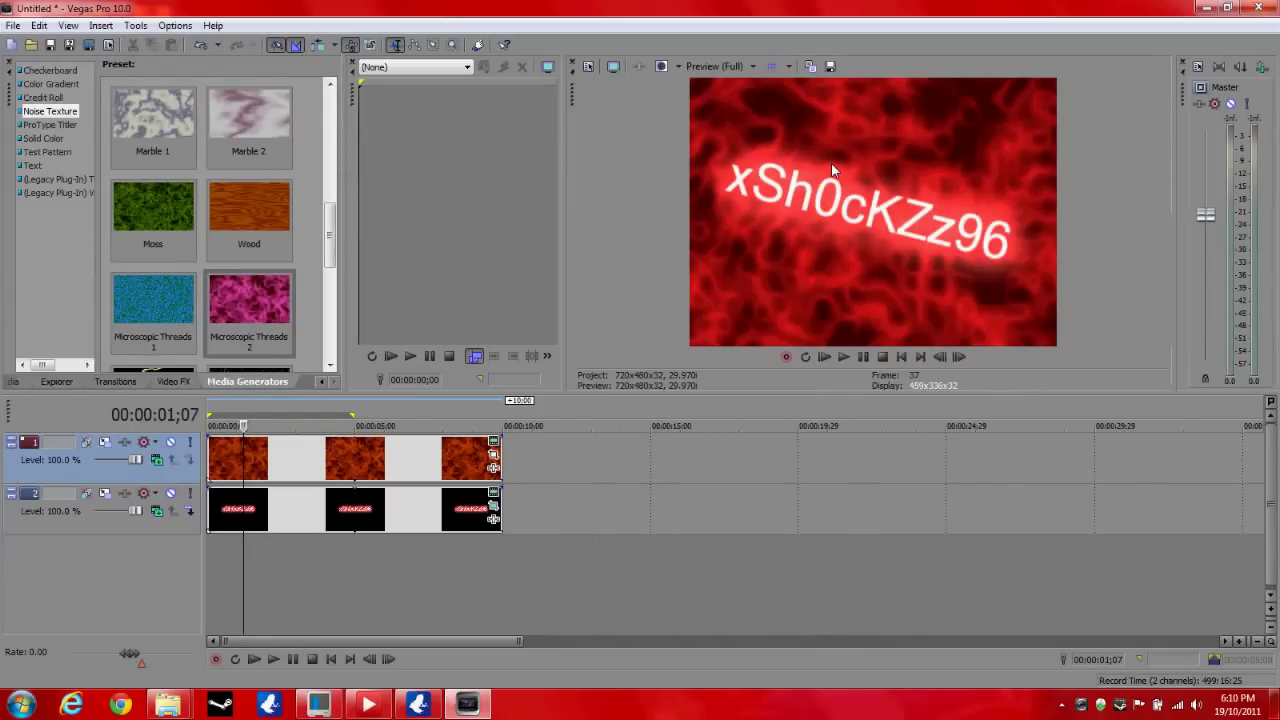
- Play the project from the start, stop it, and scroll the presets to Lightning
{"action": "left_click", "coordinate": [254, 659]}
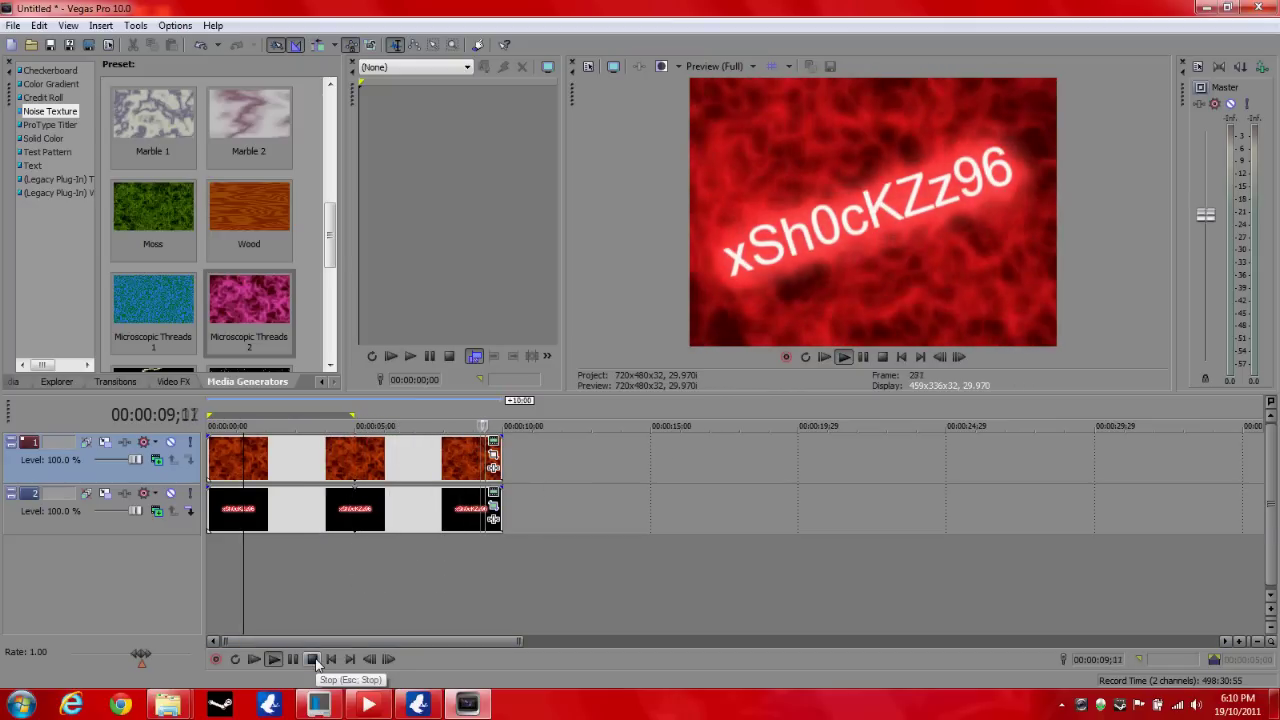
{"action": "left_click", "coordinate": [313, 661]}
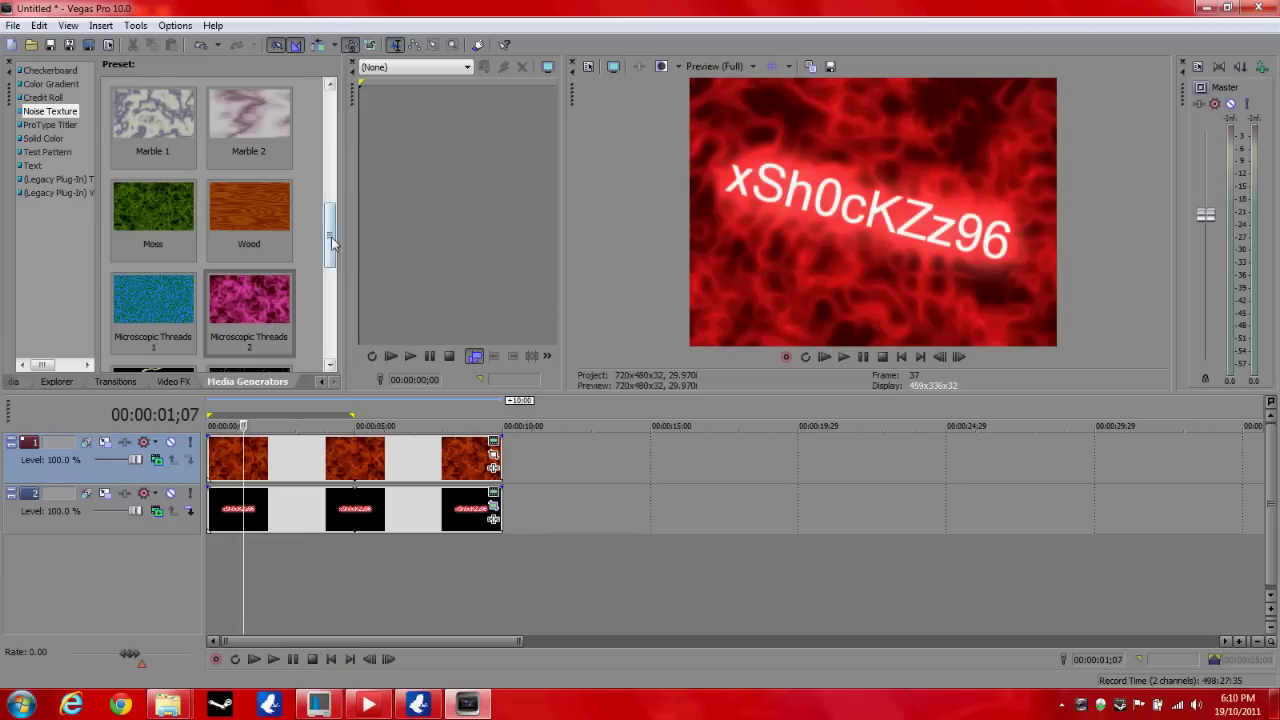
{"action": "left_click_drag", "start_coordinate": [330, 240], "coordinate": [330, 310]}
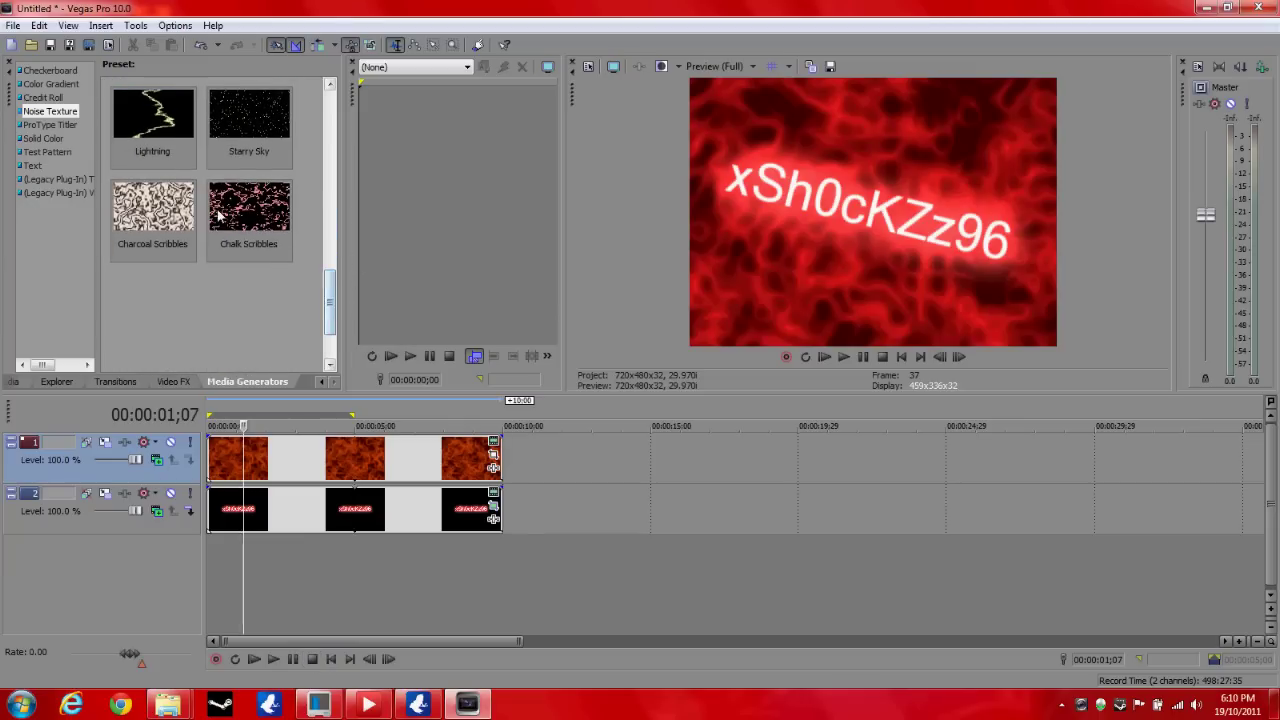
- Insert a new top video track and place the Lightning noise texture preset on it
{"action": "right_click", "coordinate": [358, 585]}
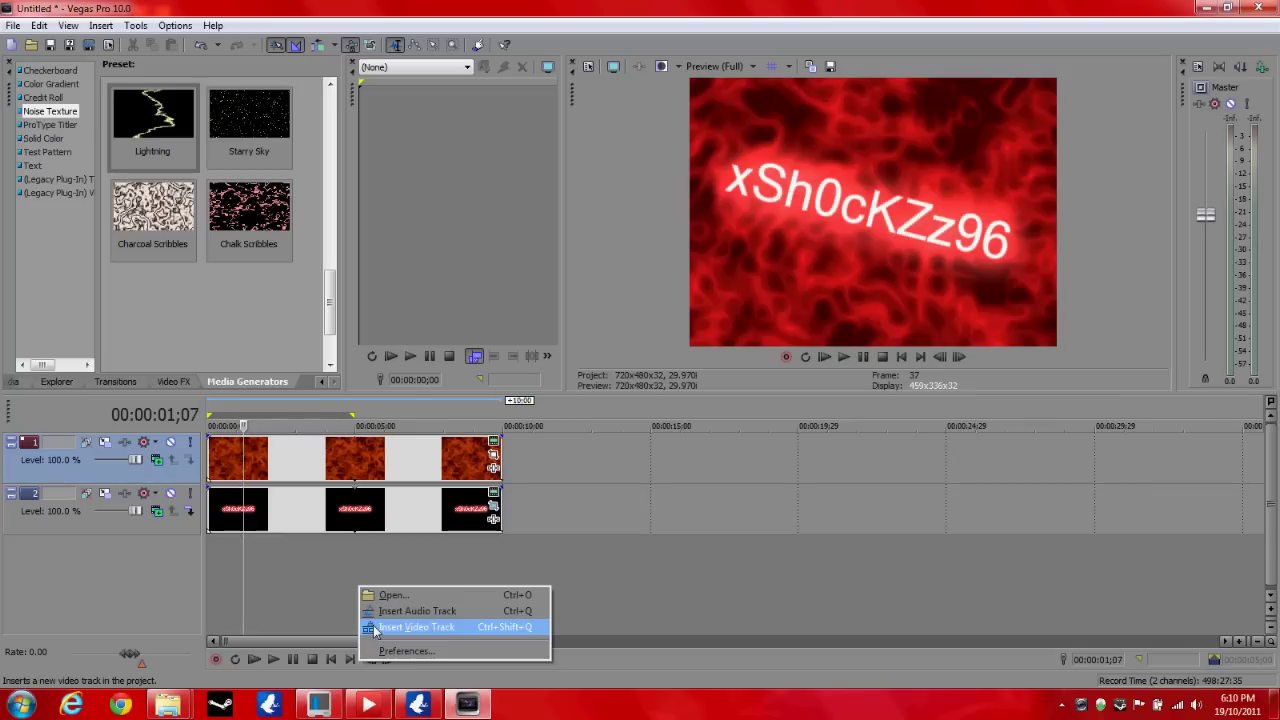
{"action": "left_click", "coordinate": [416, 627]}
{"action": "left_click", "coordinate": [160, 105]}
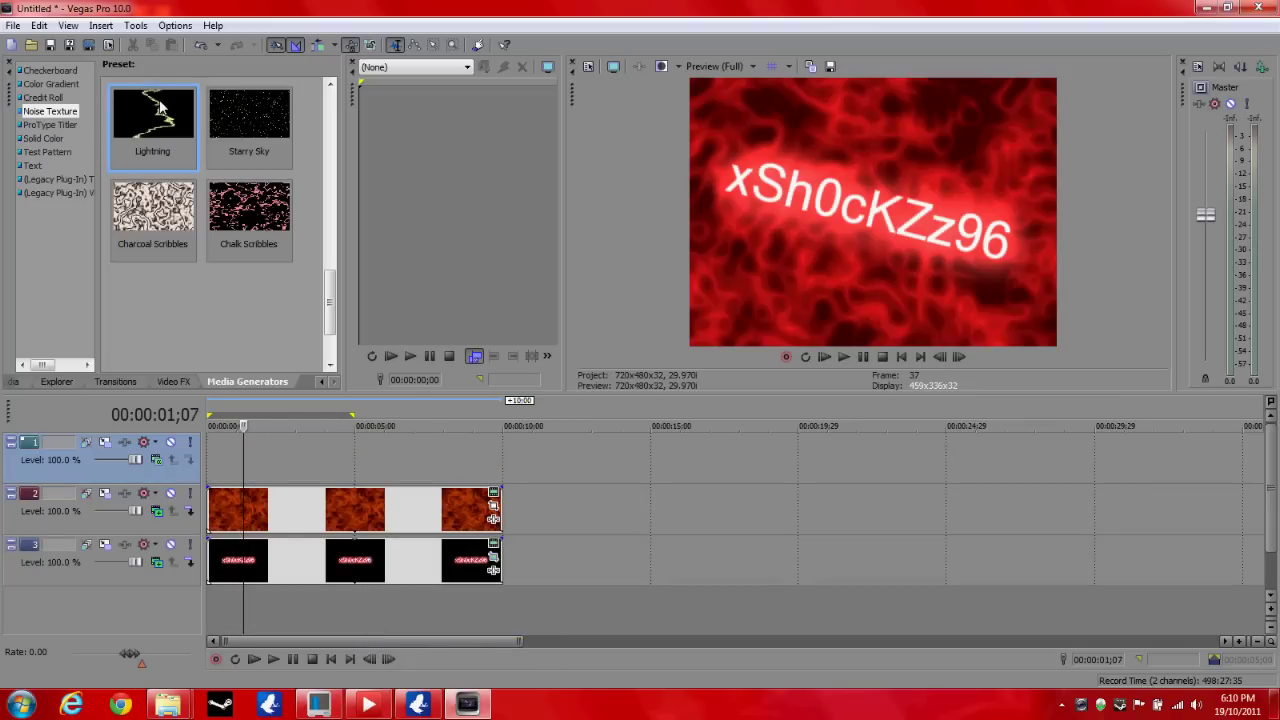
{"action": "left_click_drag", "start_coordinate": [257, 378], "coordinate": [220, 460]}
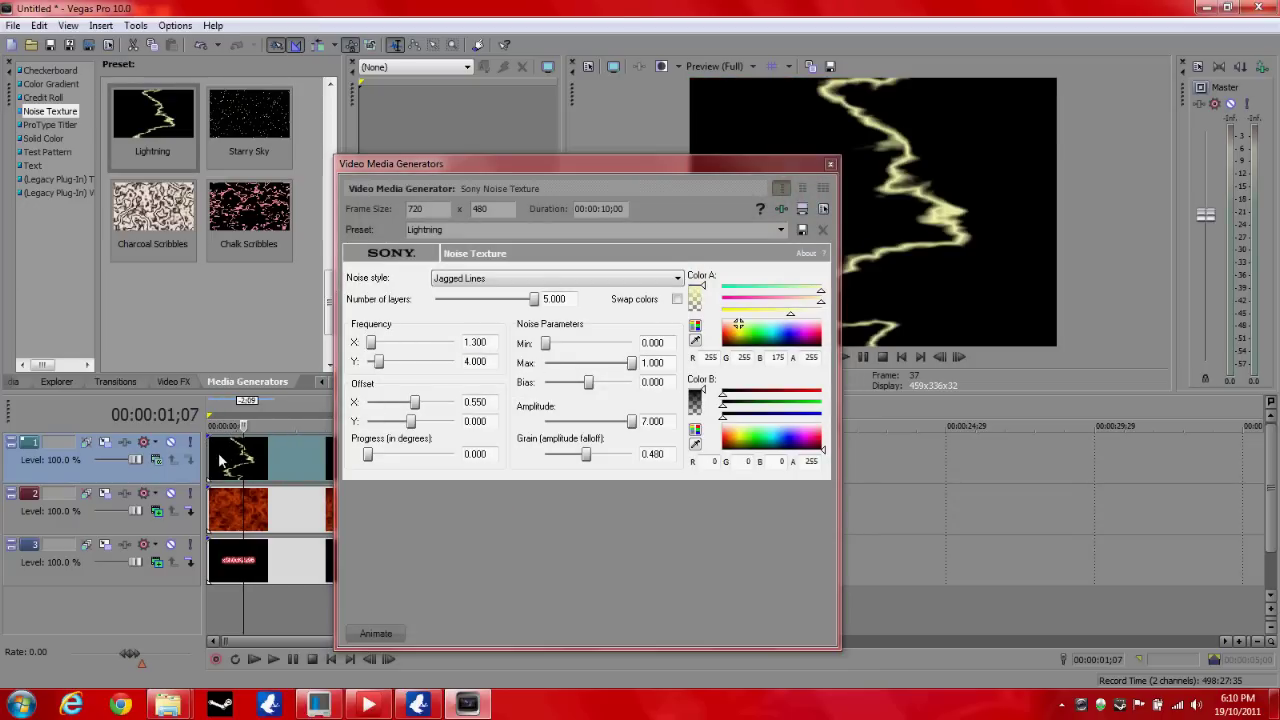
{"action": "left_click", "coordinate": [229, 415]}
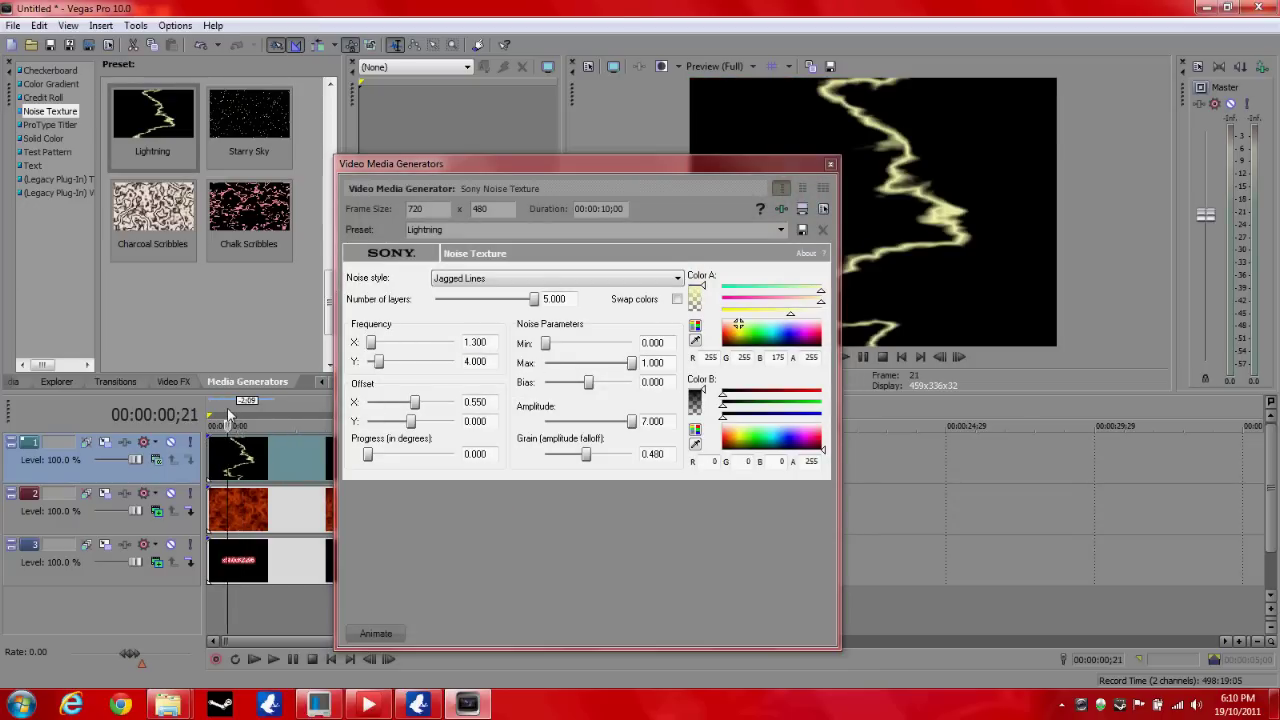
- Set the lightning track's compositing mode to Add
{"action": "left_click", "coordinate": [156, 461]}
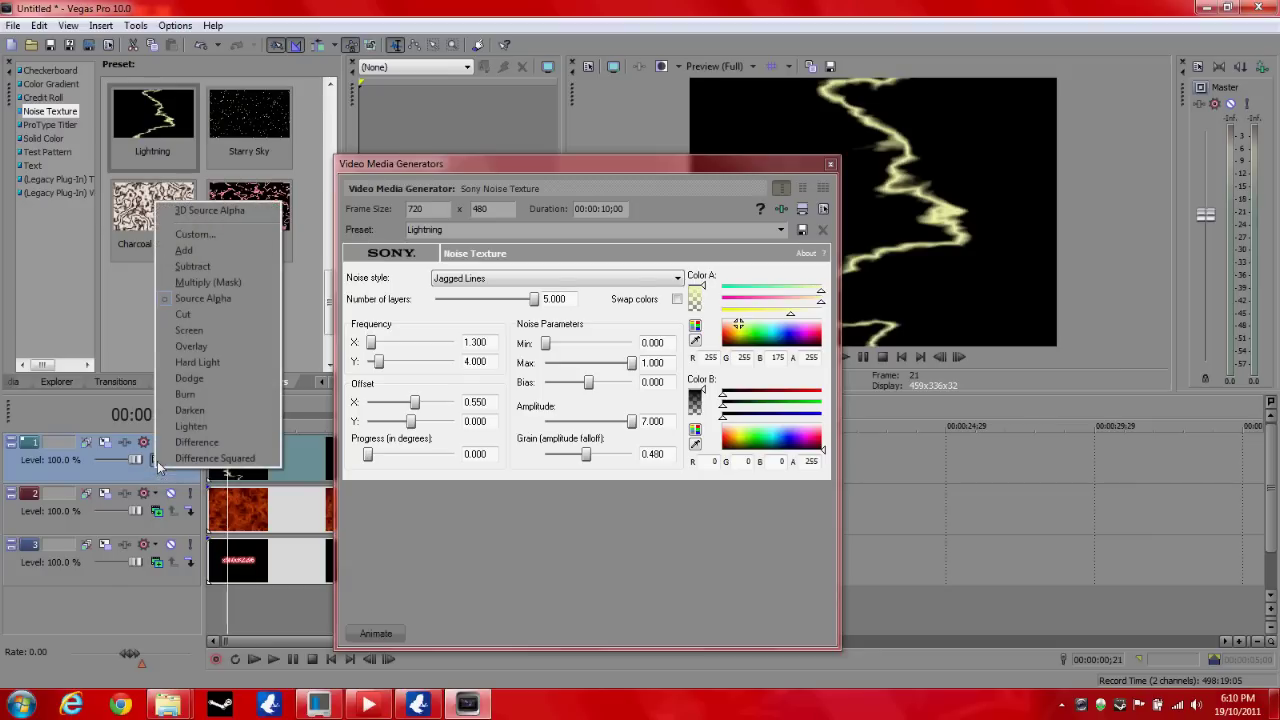
{"action": "left_click", "coordinate": [231, 244]}
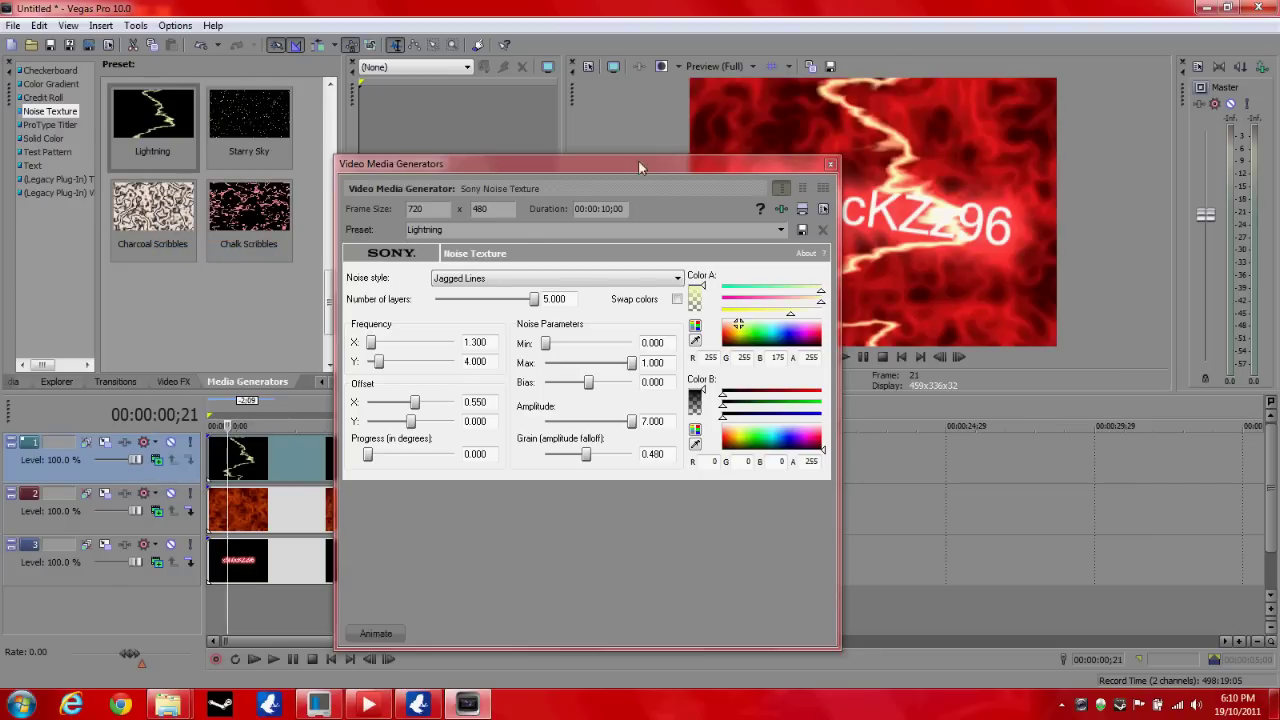
{"action": "left_click_drag", "start_coordinate": [638, 160], "coordinate": [425, 160]}
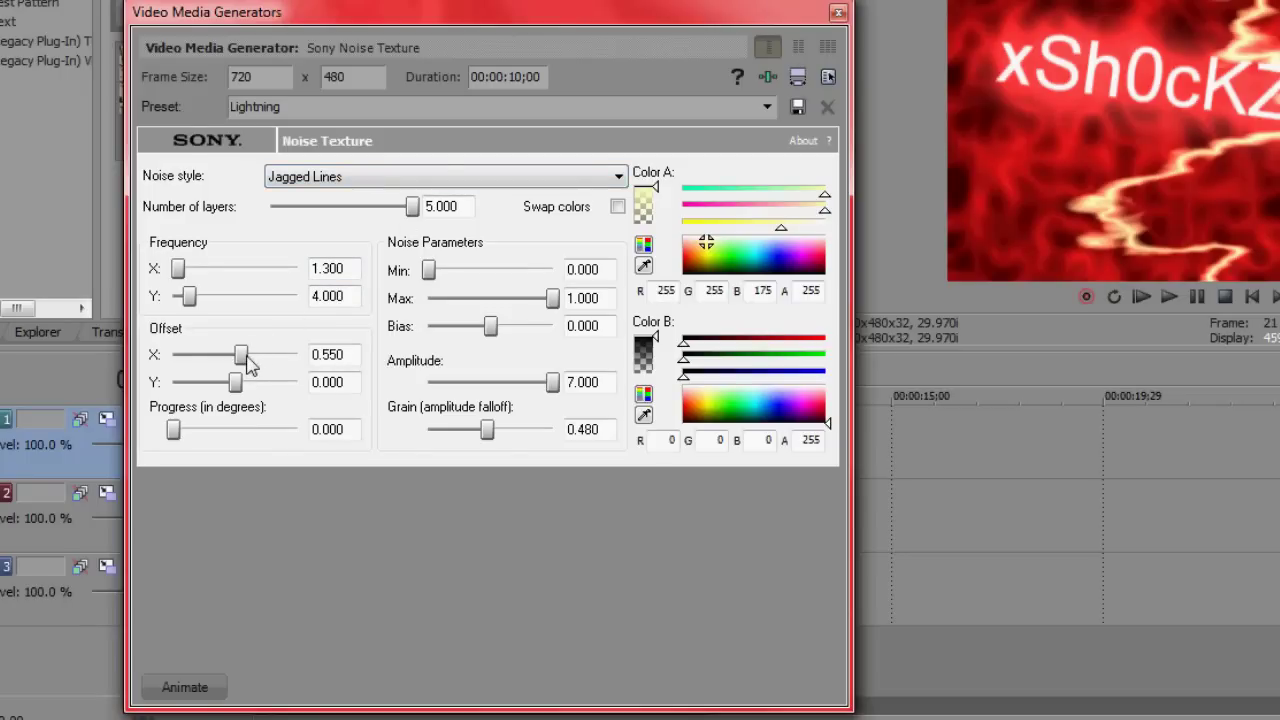
- Set the Lightning noise Offset to X -0.470 and Y 0.830
{"action": "left_click_drag", "start_coordinate": [241, 360], "coordinate": [229, 367]}
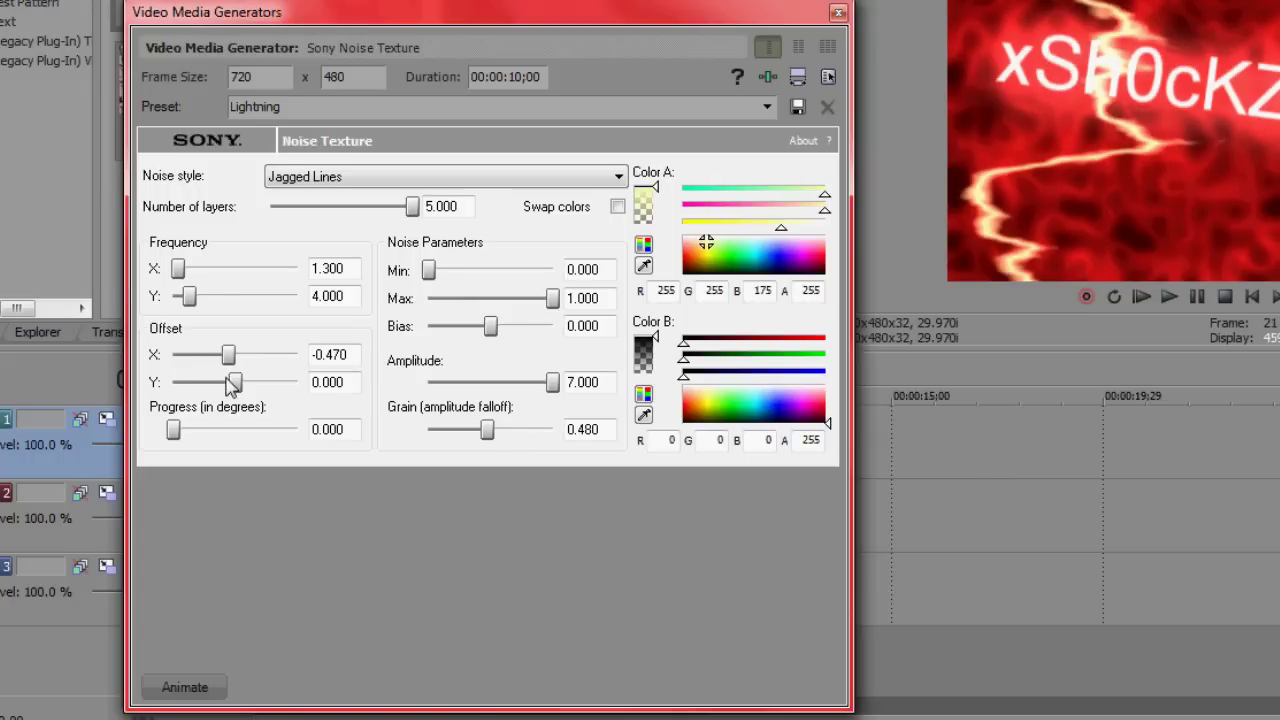
{"action": "left_click_drag", "start_coordinate": [238, 383], "coordinate": [248, 384]}
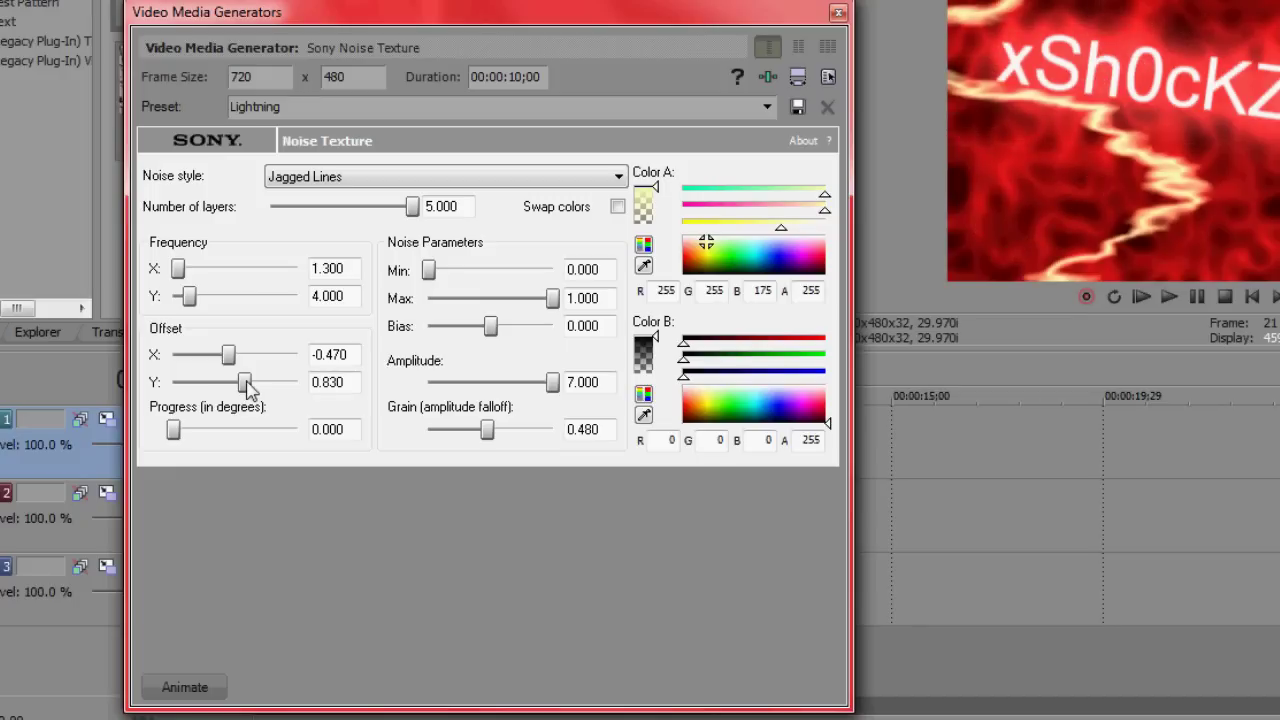
{"action": "left_click", "coordinate": [185, 688]}
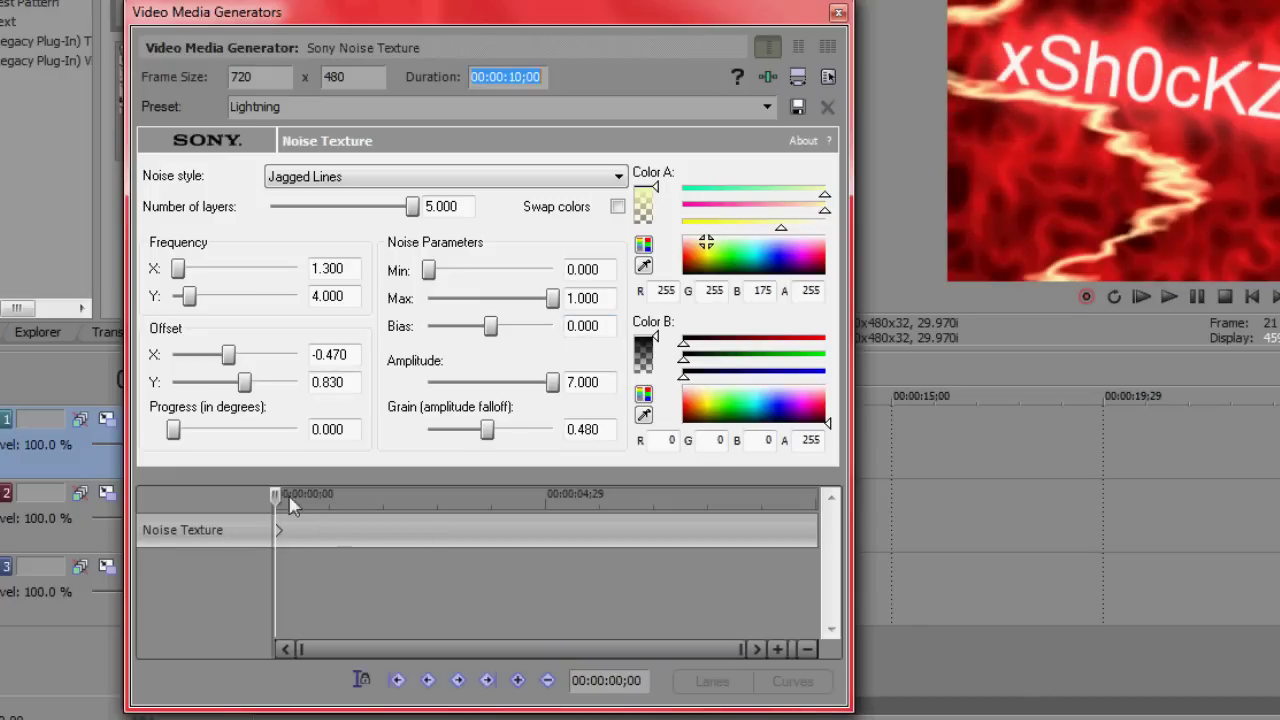
- Raise the lightning Progress to 10 at the end keyframe and give it a red colour
{"action": "left_click_drag", "start_coordinate": [283, 504], "coordinate": [818, 500]}
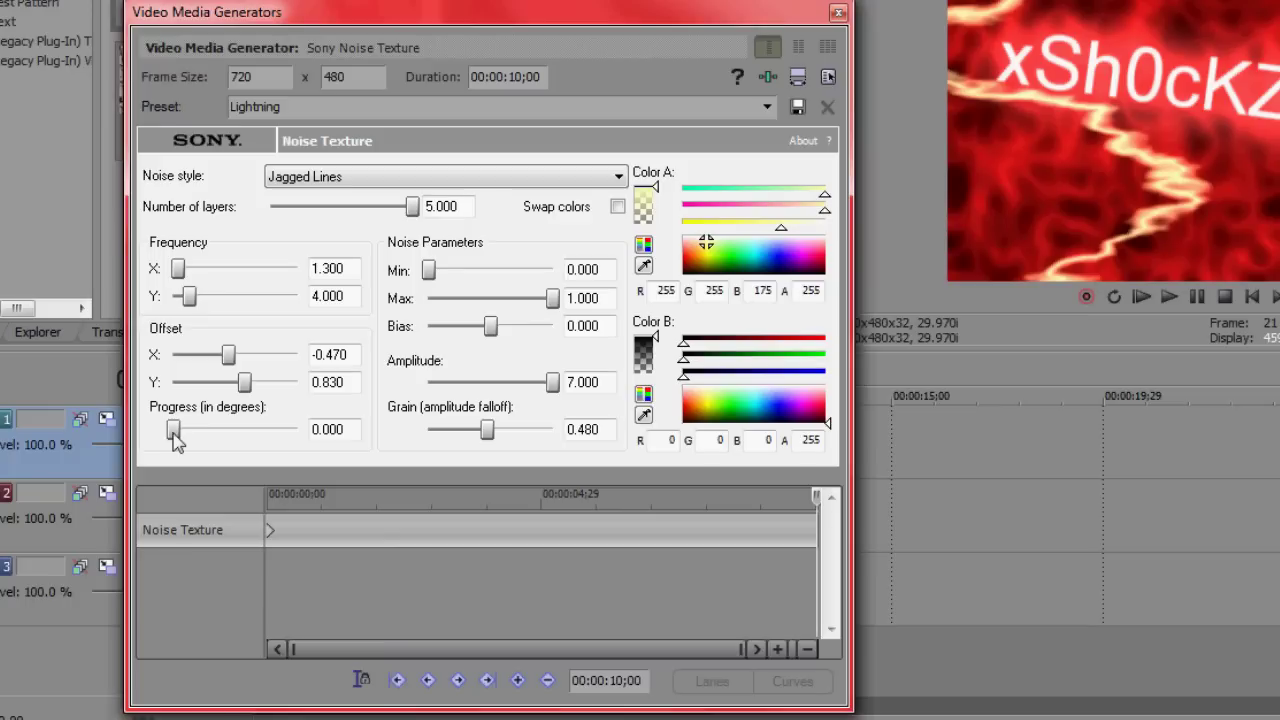
{"action": "left_click_drag", "start_coordinate": [175, 438], "coordinate": [318, 438]}
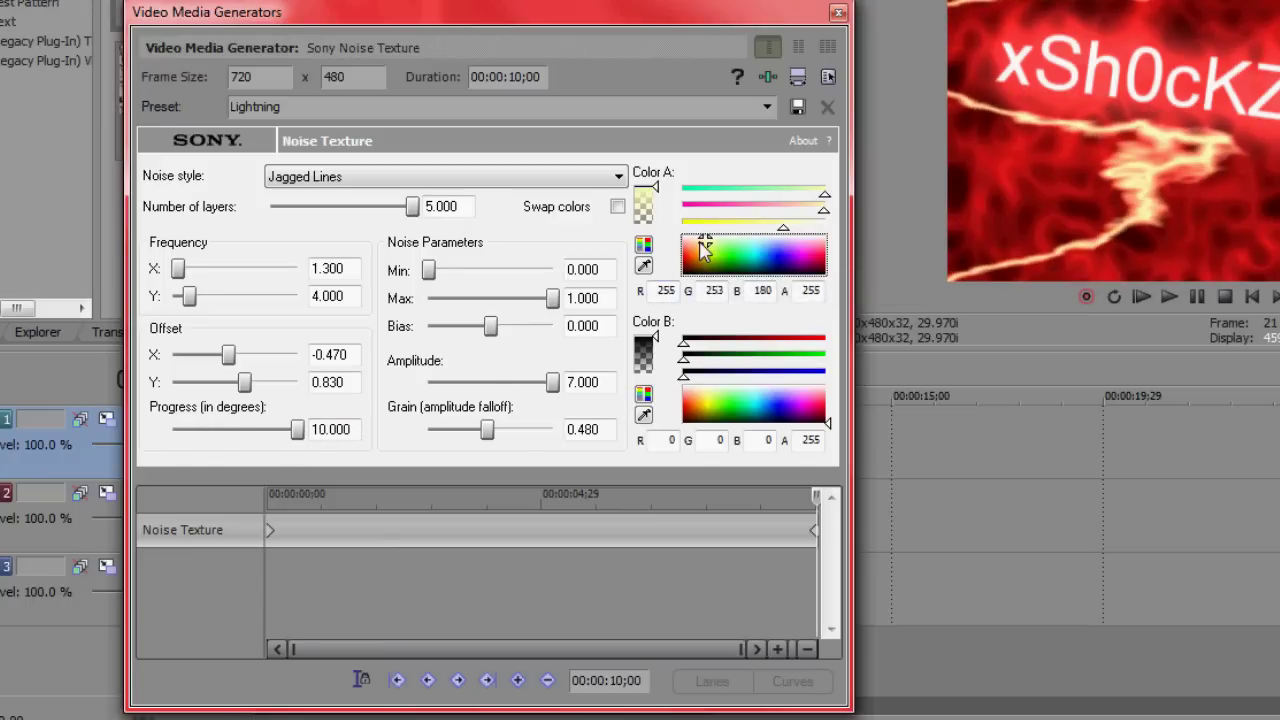
{"action": "left_click", "coordinate": [706, 256]}
{"action": "left_click", "coordinate": [685, 249]}
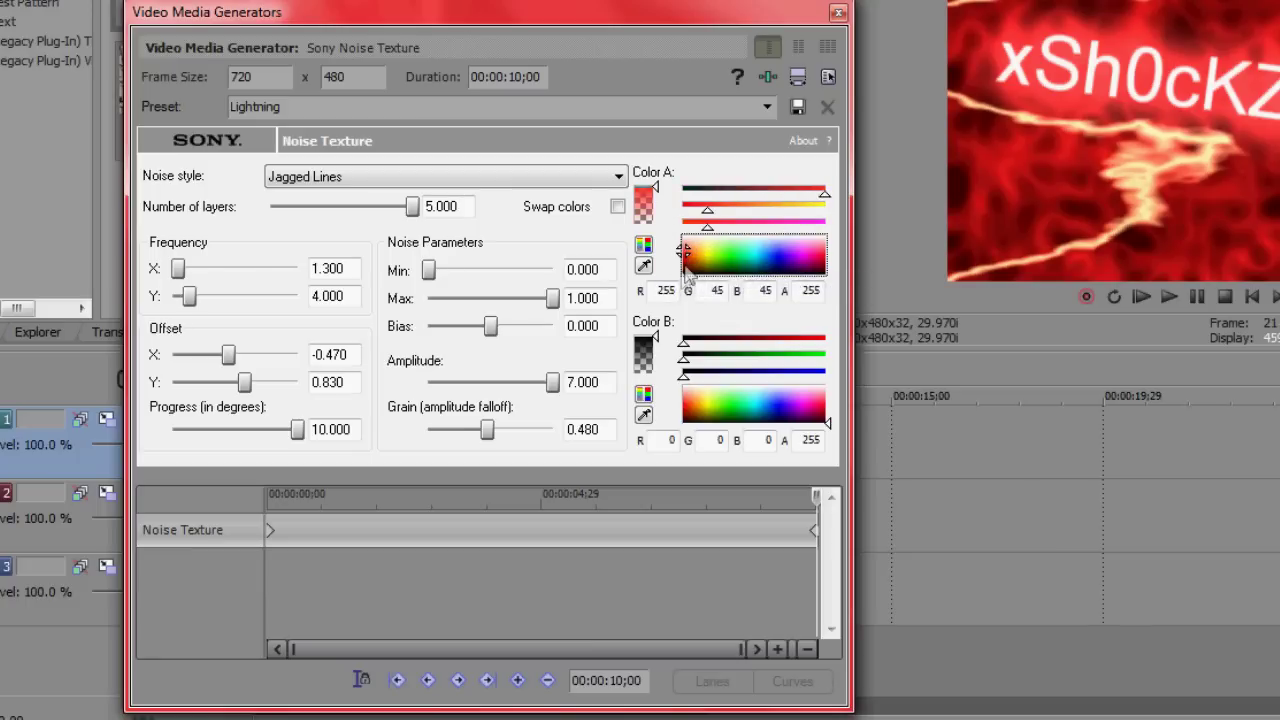
- Tint the start keyframe orange-red and make the end colour bright yellow (255, 250, 105)
{"action": "left_click", "coordinate": [267, 532]}
{"action": "mouse_move", "coordinate": [711, 264]}
{"action": "left_mouse_down"}
{"action": "mouse_move", "coordinate": [688, 250]}
{"action": "mouse_move", "coordinate": [722, 236]}
{"action": "mouse_move", "coordinate": [683, 250]}
{"action": "mouse_move", "coordinate": [716, 262]}
{"action": "left_mouse_up"}
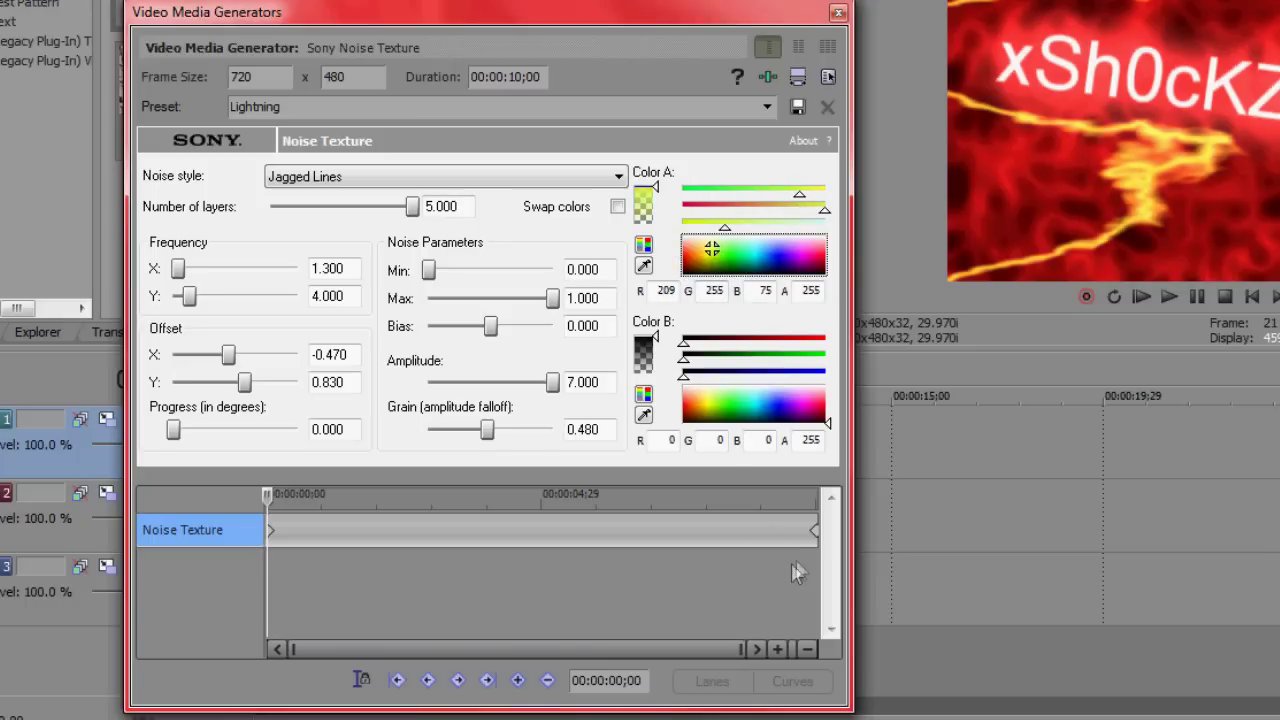
{"action": "left_click", "coordinate": [812, 537]}
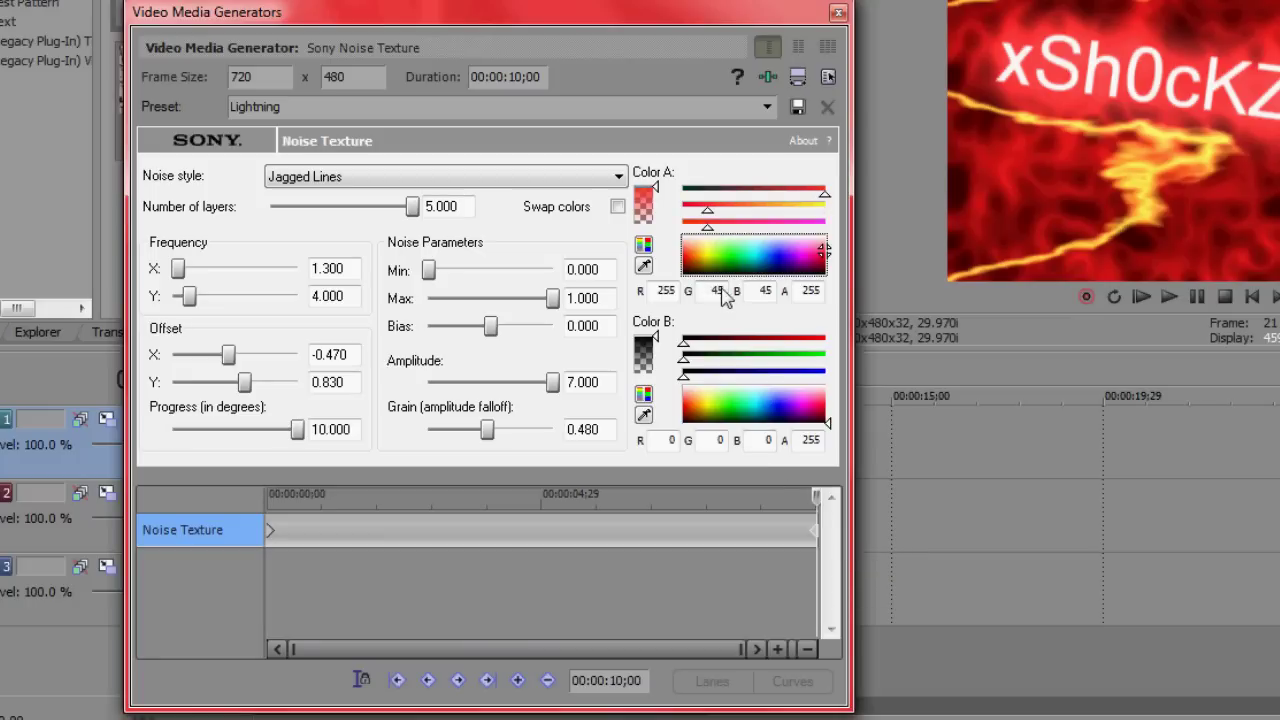
{"action": "left_click", "coordinate": [708, 255]}
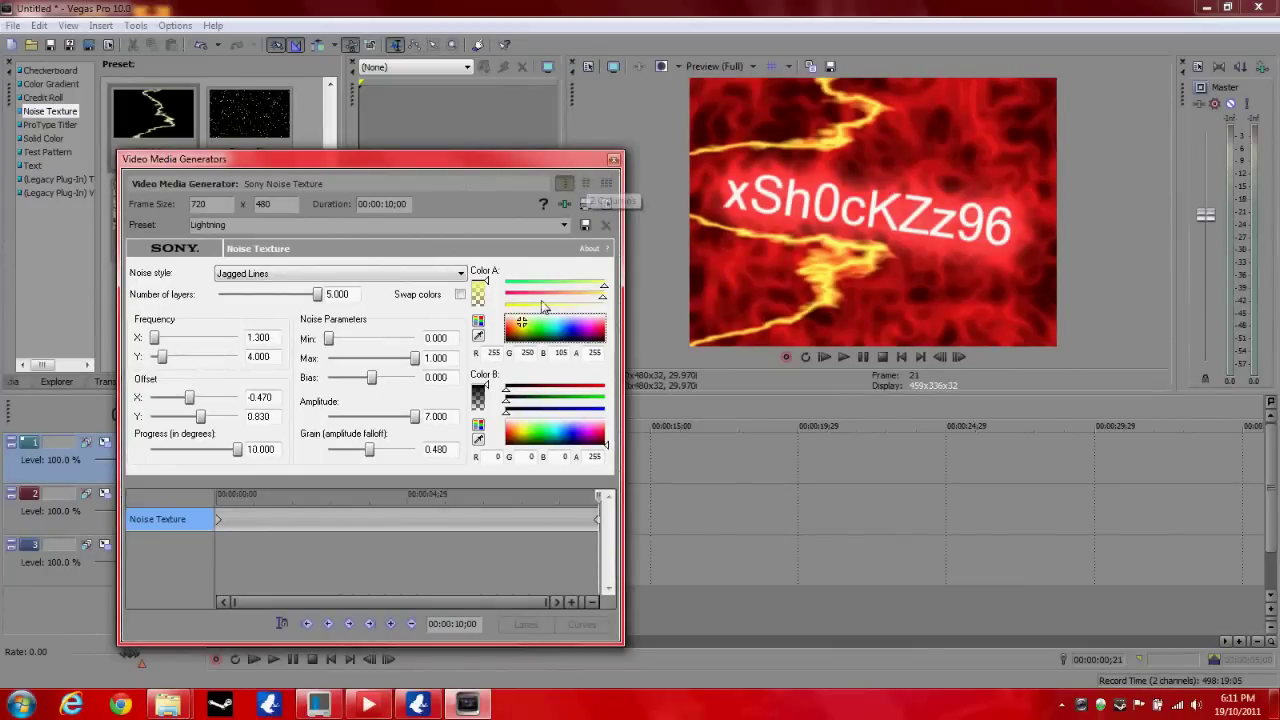
- Close the lightning generator window, then play the three-track composite from the start and stop it
{"action": "left_click", "coordinate": [611, 158]}
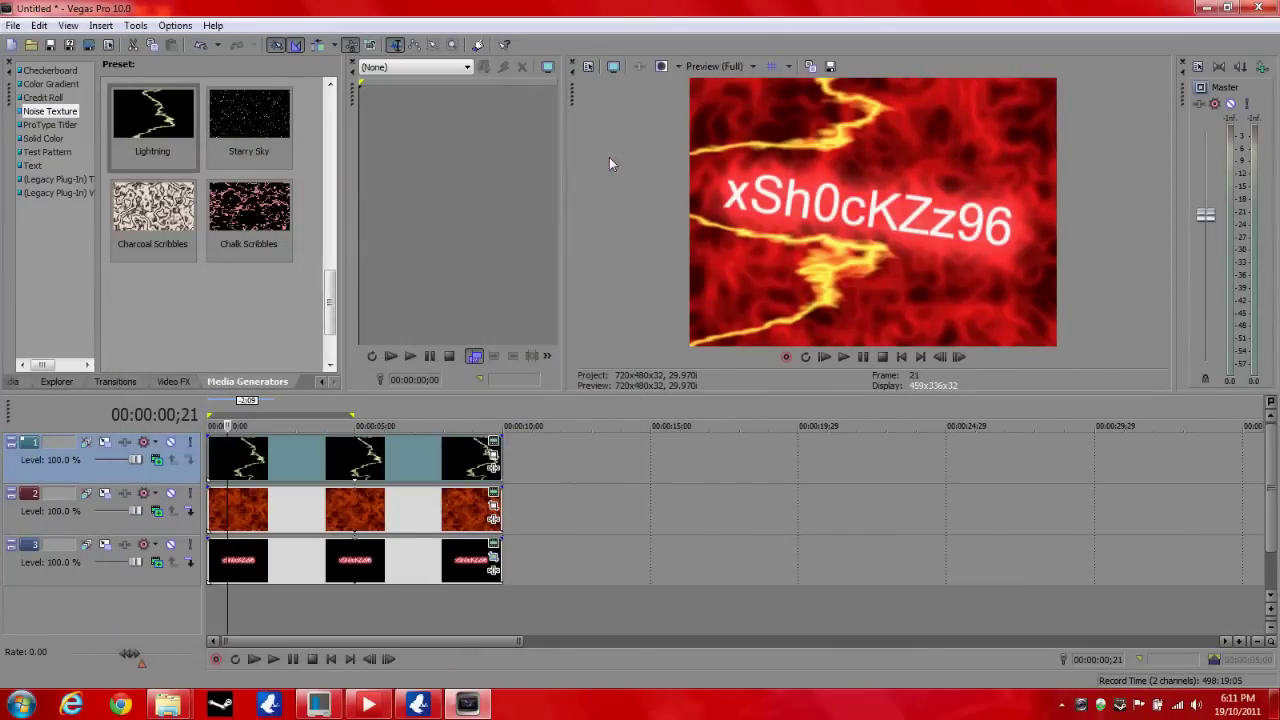
{"action": "left_click", "coordinate": [254, 660]}
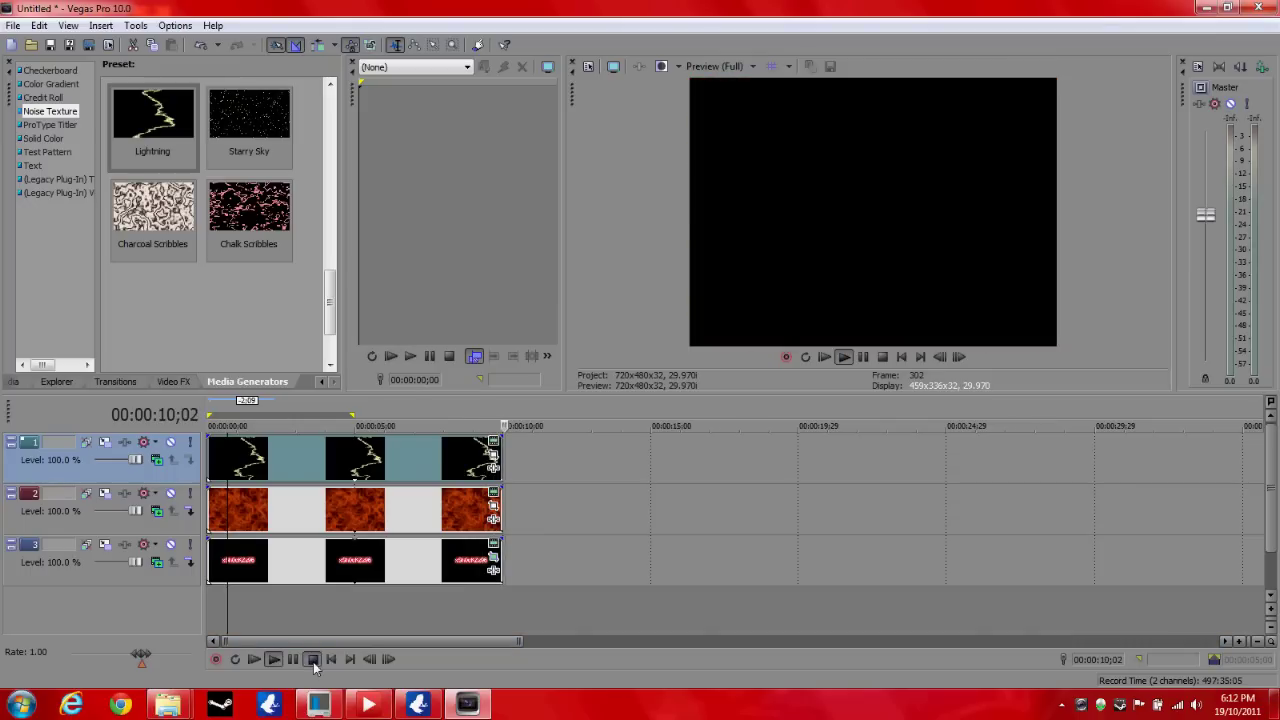
{"action": "key", "text": "Return"}
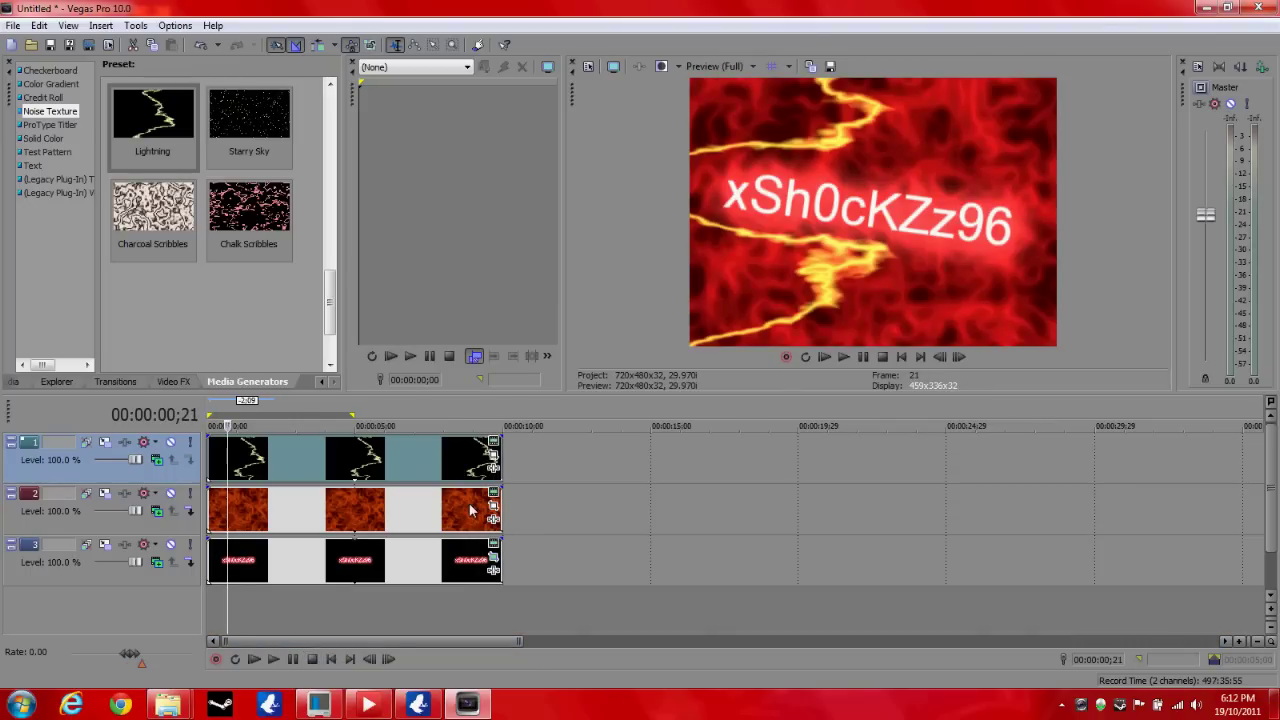